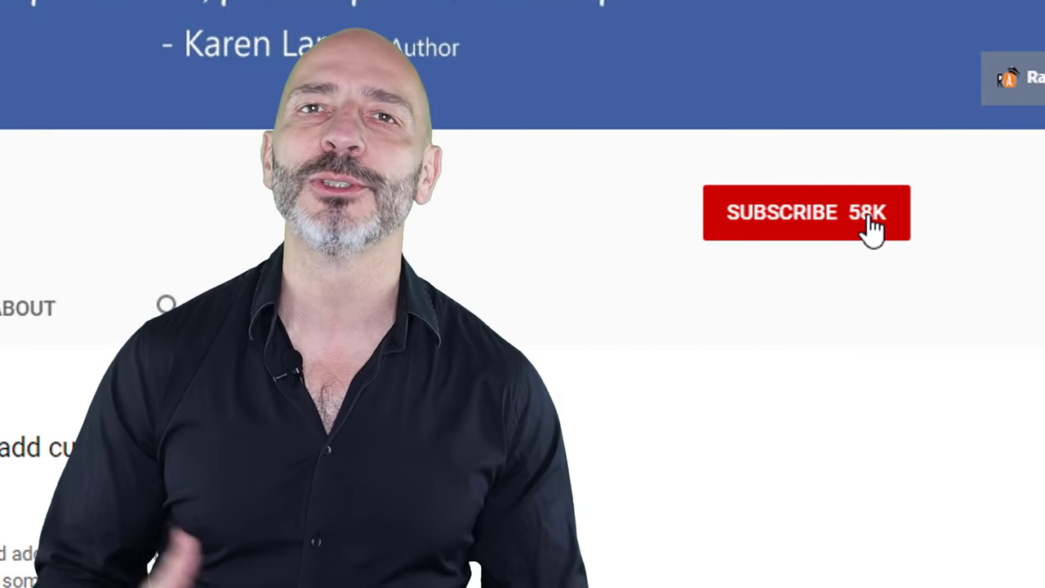
Step: Go to google.com so the Google homepage shows an empty search box
{"action": "left_click", "coordinate": [885, 222]}
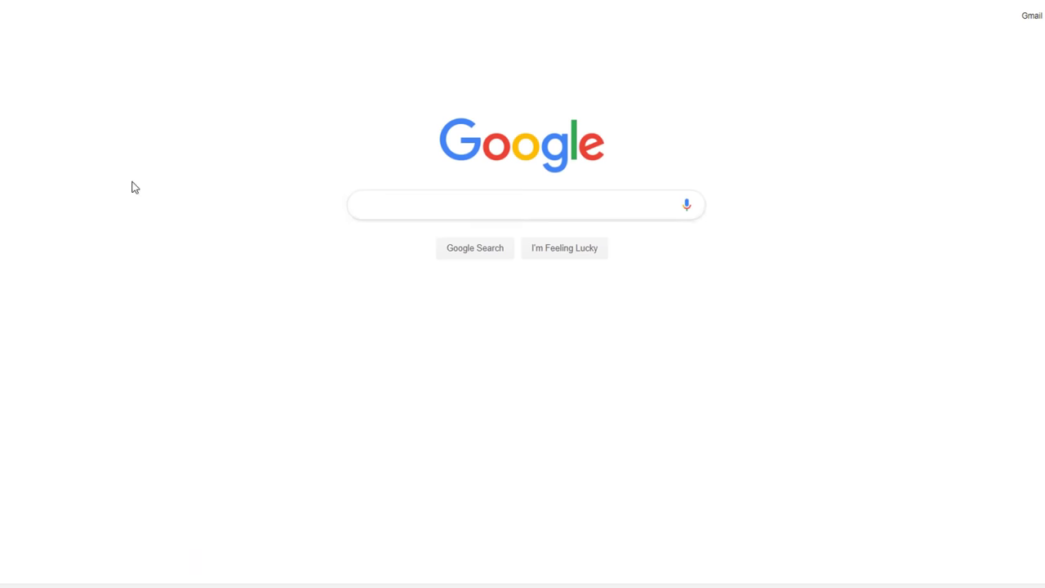
Step: Search Google for 'cheap ticket rodeo houston', then 'how much are tickets to the houston rodeo'
{"action": "type", "text": "cheap ticket"}
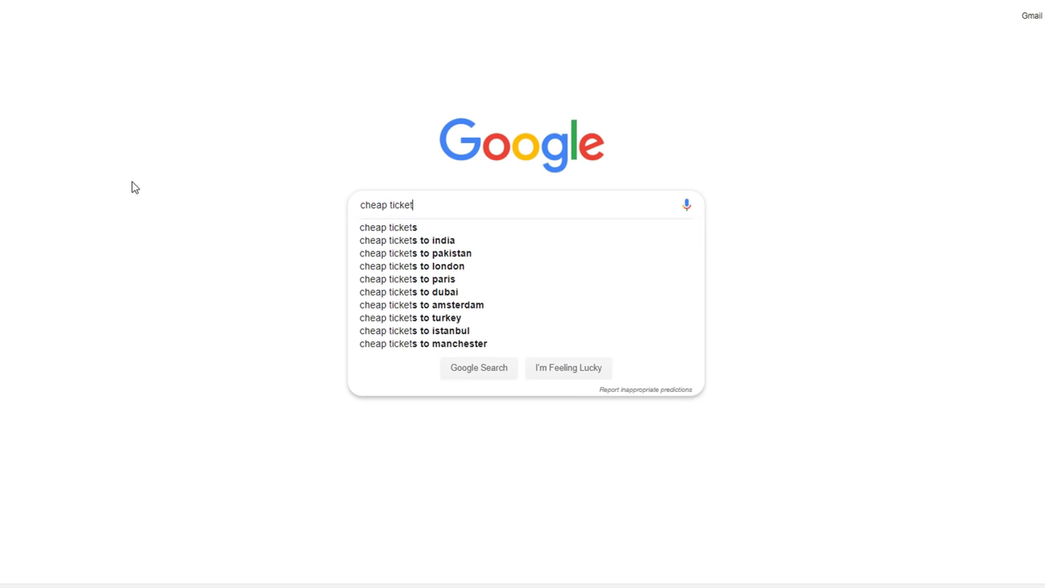
{"action": "type", "text": " rodeo "}
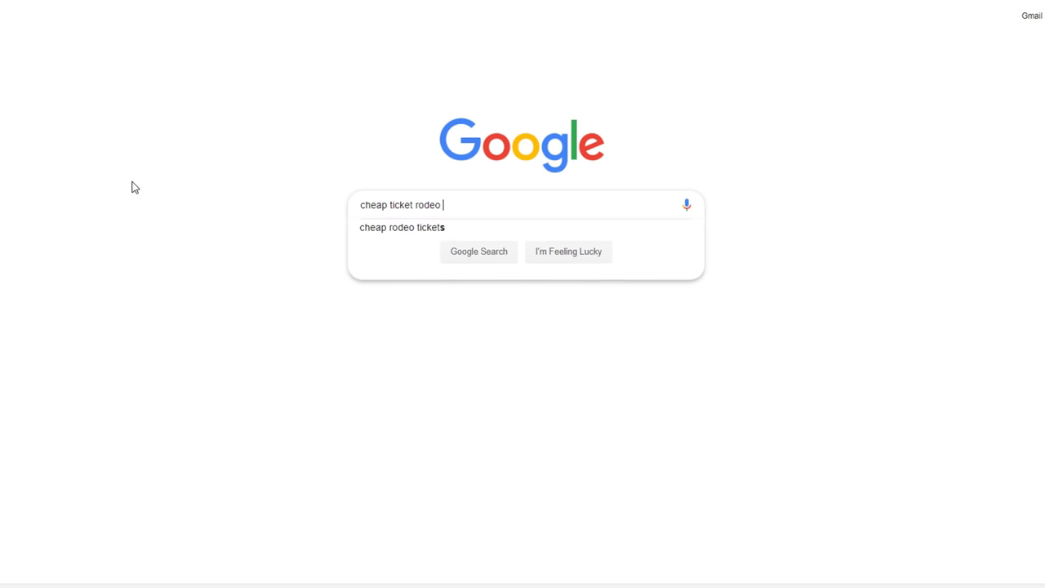
{"action": "type", "text": "houston"}
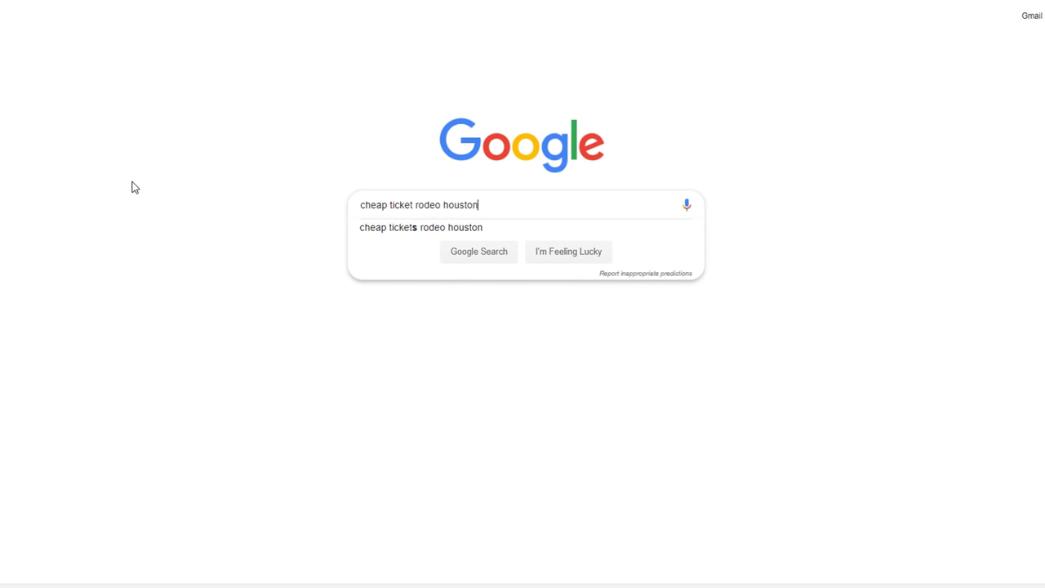
{"action": "key", "text": "Return"}
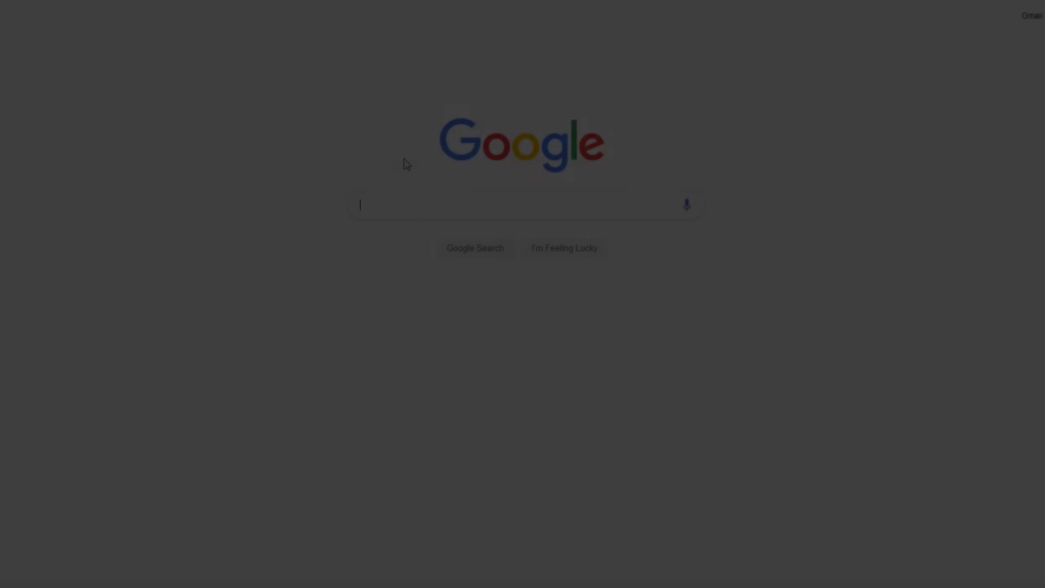
{"action": "type", "text": "how much are tickets to the h"}
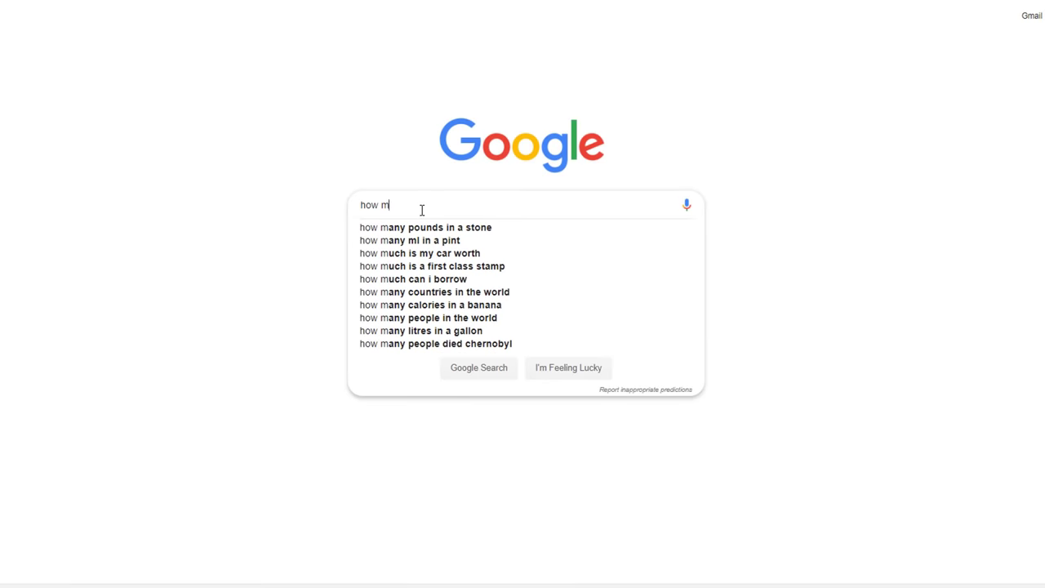
{"action": "type", "text": "ouston rodeo"}
{"action": "key", "text": "Return"}
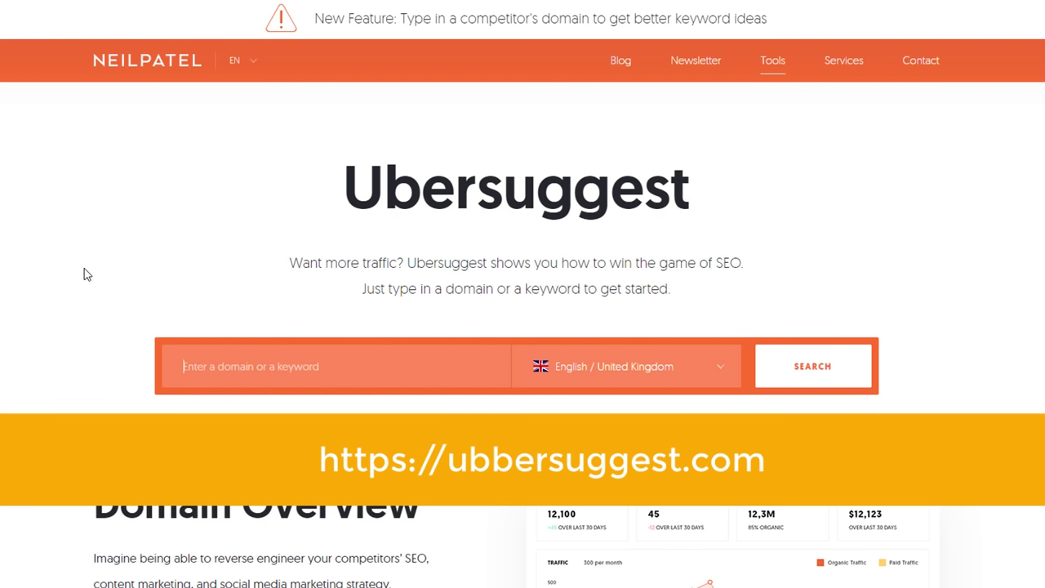
Step: Analyse excelelectrician.co.uk in Ubersuggest and list the keywords for its storage heater repairs top page
{"action": "type", "text": "https://excelelectrician.co.uk/"}
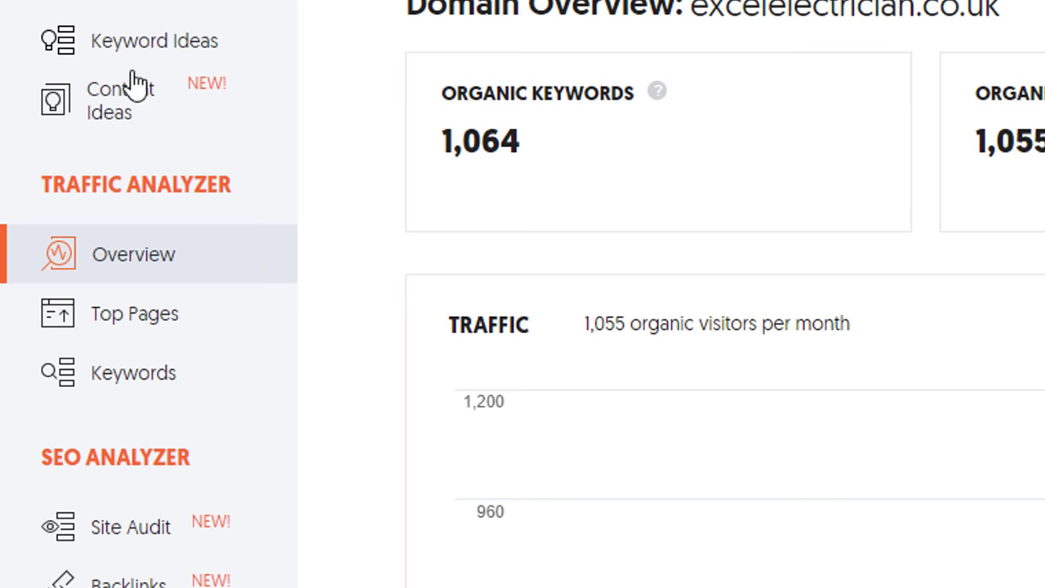
{"action": "left_click", "coordinate": [149, 320]}
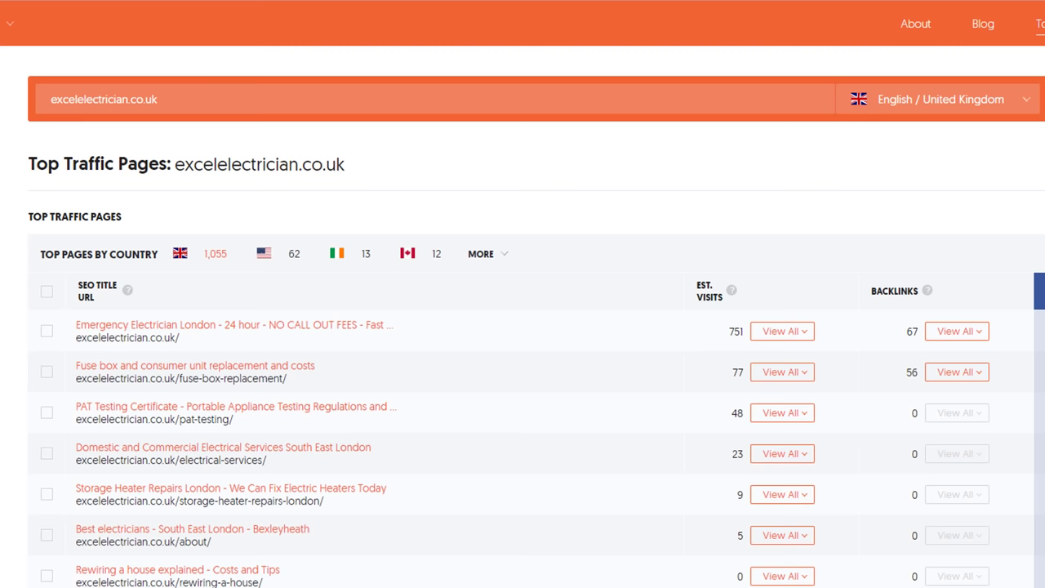
{"action": "left_click", "coordinate": [799, 495]}
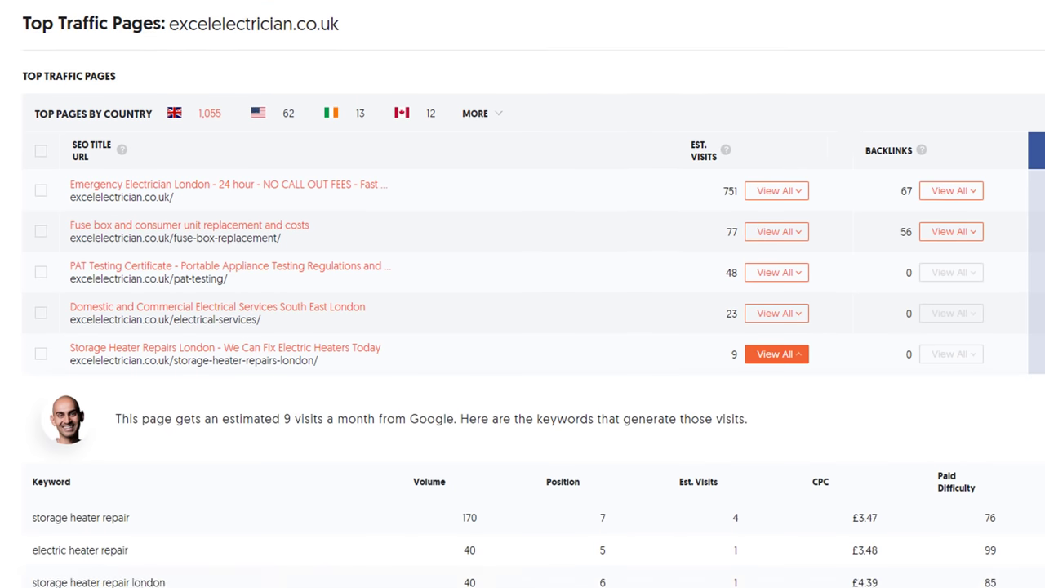
{"action": "scroll", "coordinate": [522, 294], "scroll_direction": "down", "scroll_amount": 5}
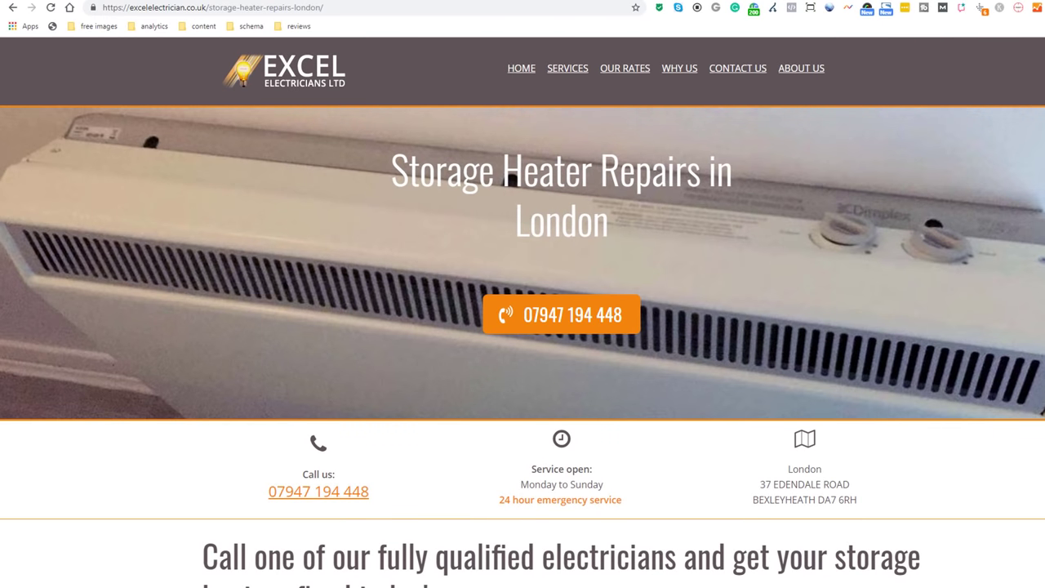
Step: Expand the FAQ answers for storage heaters not working, how they work, and servicing
{"action": "scroll", "coordinate": [522, 326], "scroll_direction": "down", "scroll_amount": 12}
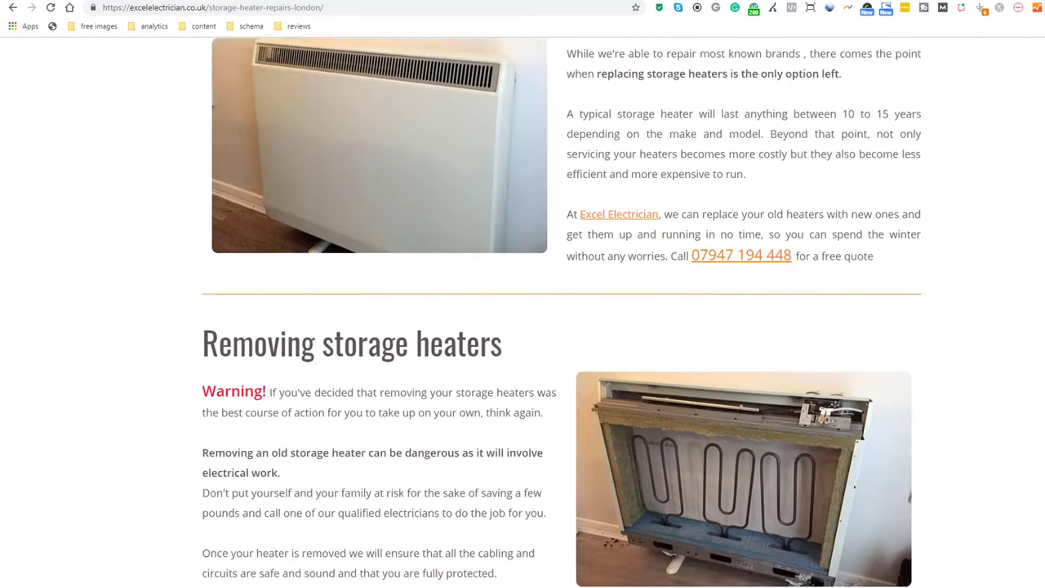
{"action": "scroll", "coordinate": [522, 327], "scroll_direction": "down", "scroll_amount": 6}
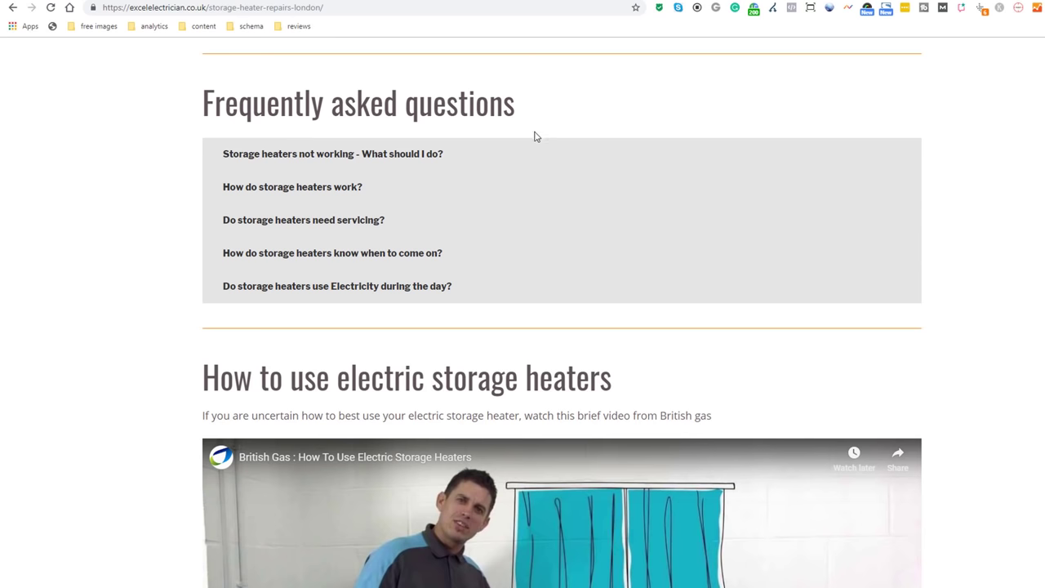
{"action": "left_click", "coordinate": [505, 155]}
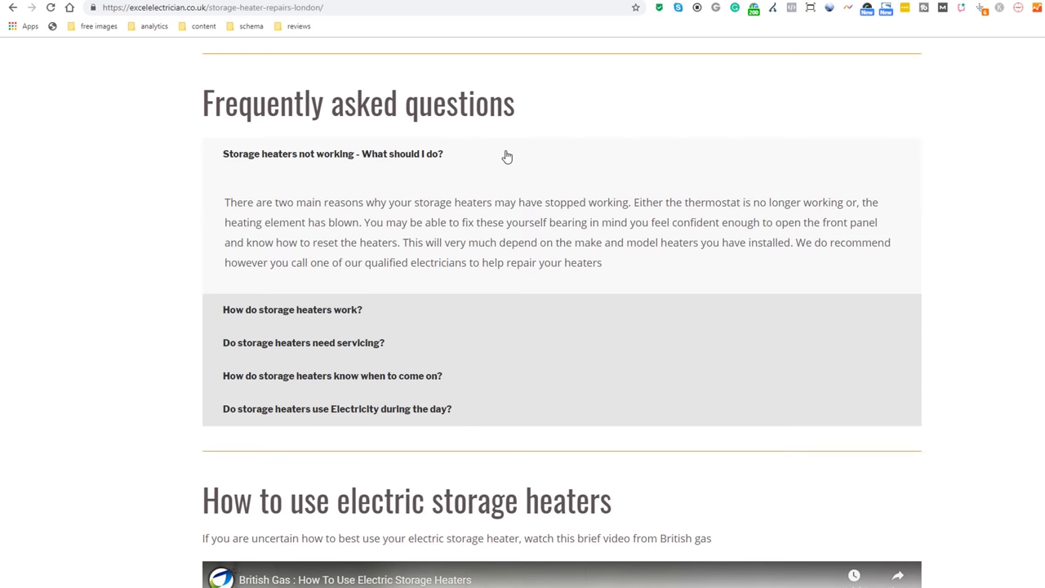
{"action": "left_click", "coordinate": [401, 310]}
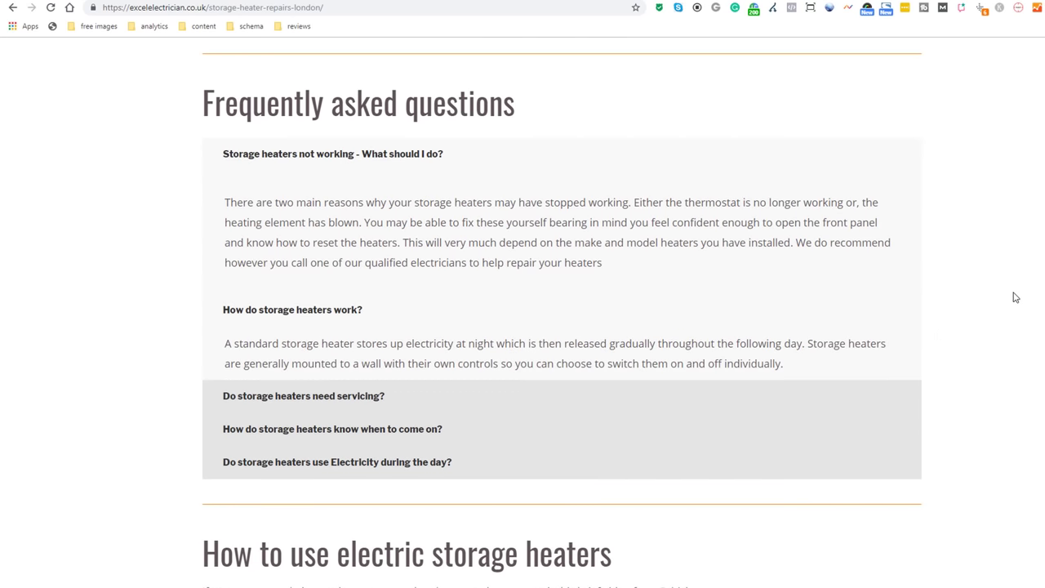
{"action": "left_click", "coordinate": [365, 406]}
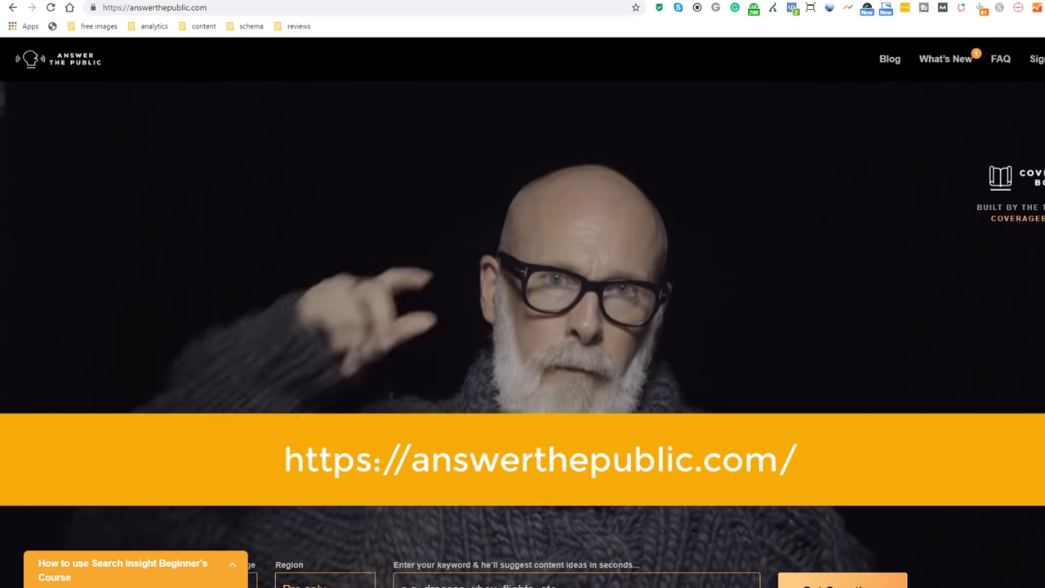
Step: Generate the AnswerThePublic question report for 'storage heater repair'
{"action": "scroll", "coordinate": [528, 297], "scroll_direction": "down", "scroll_amount": 3}
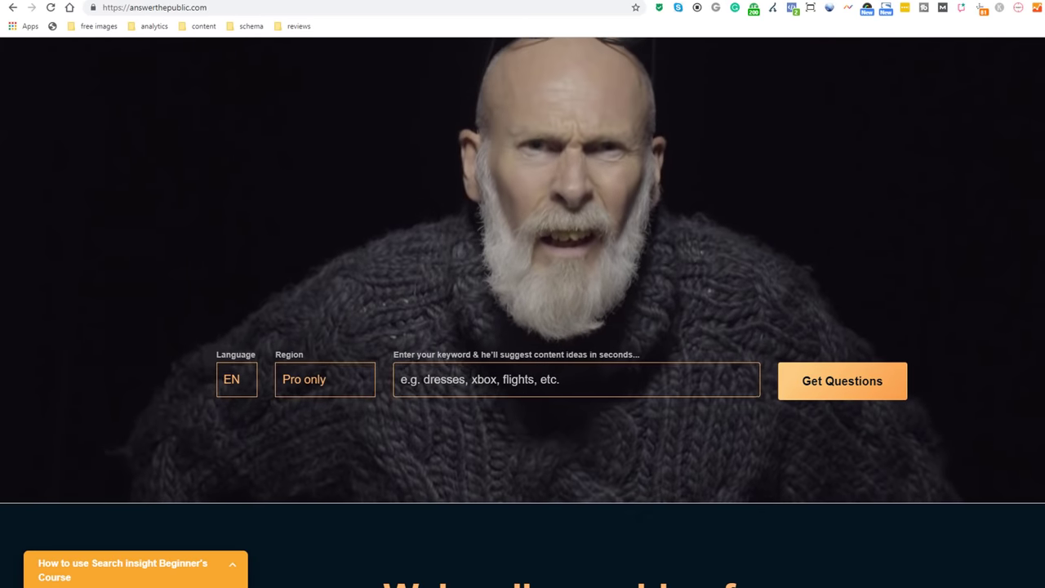
{"action": "type", "text": "storage heater repair"}
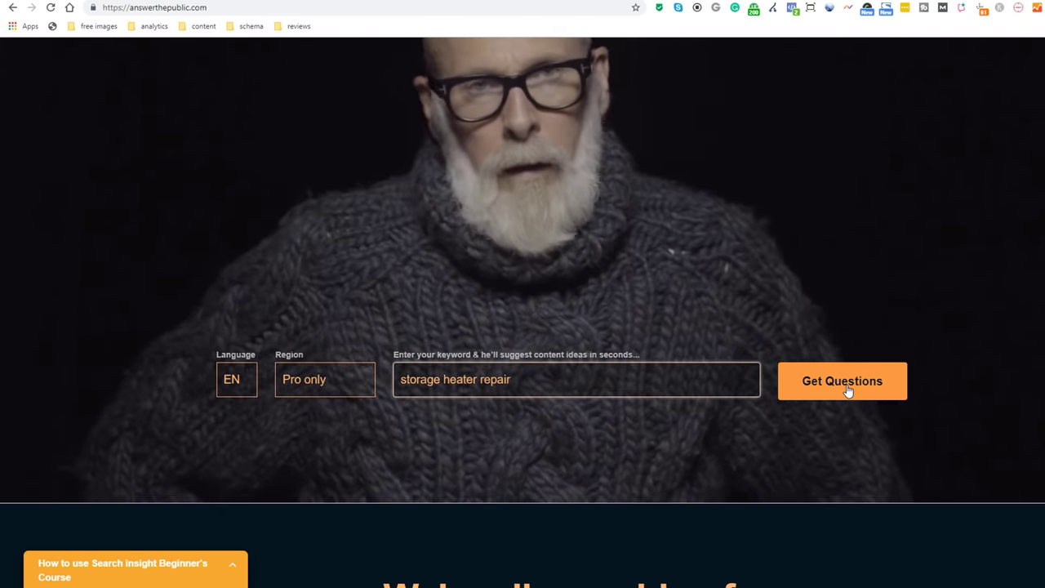
{"action": "left_click", "coordinate": [847, 390]}
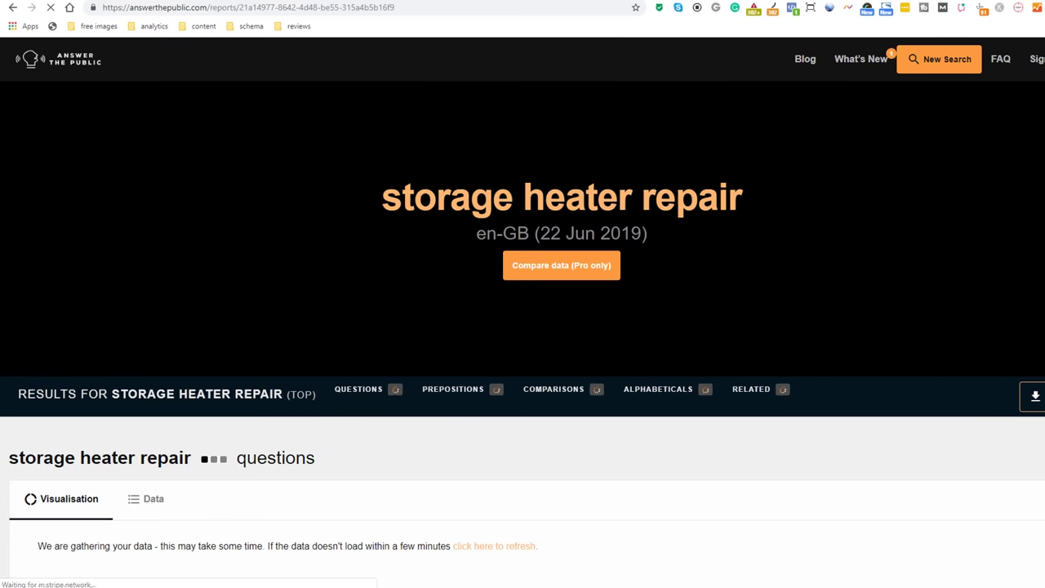
Step: Switch the questions and prepositions results to their list views
{"action": "scroll", "coordinate": [522, 327], "scroll_direction": "down", "scroll_amount": 5}
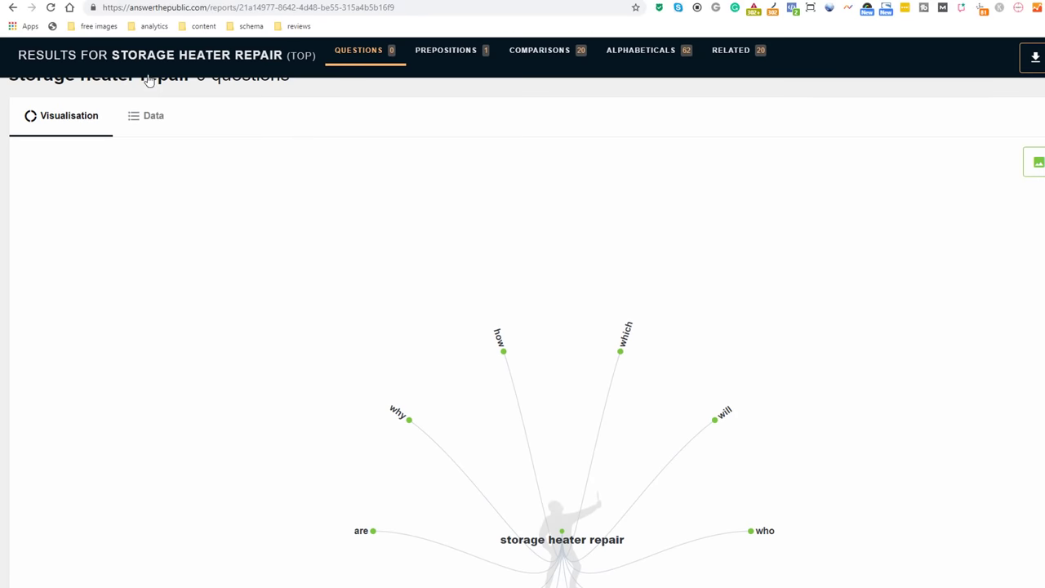
{"action": "left_click", "coordinate": [145, 114]}
{"action": "scroll", "coordinate": [668, 318], "scroll_direction": "down", "scroll_amount": 7}
{"action": "scroll", "coordinate": [667, 318], "scroll_direction": "down", "scroll_amount": 6}
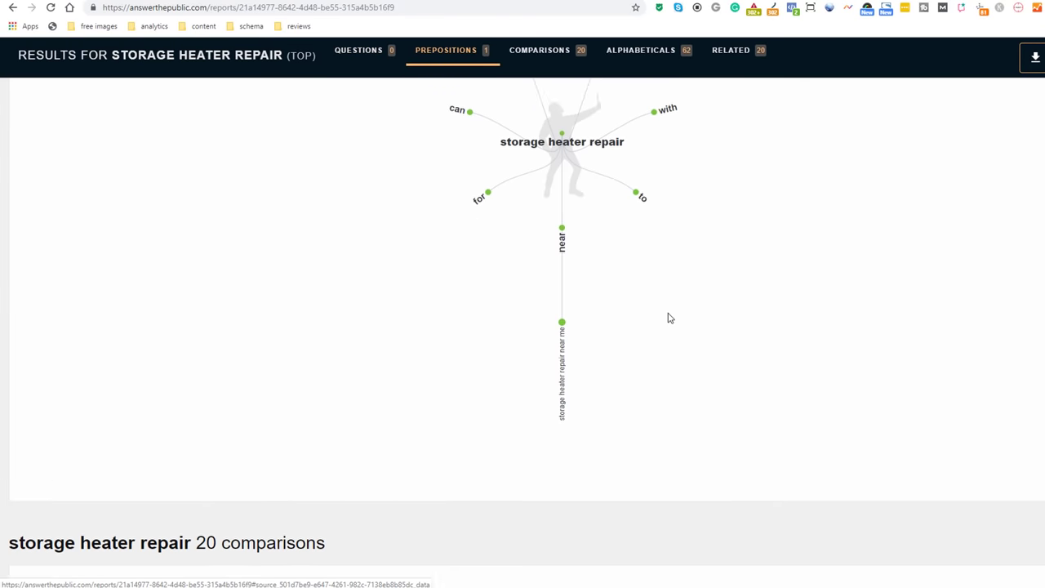
{"action": "scroll", "coordinate": [564, 347], "scroll_direction": "down", "scroll_amount": 4}
{"action": "scroll", "coordinate": [563, 346], "scroll_direction": "down", "scroll_amount": 1}
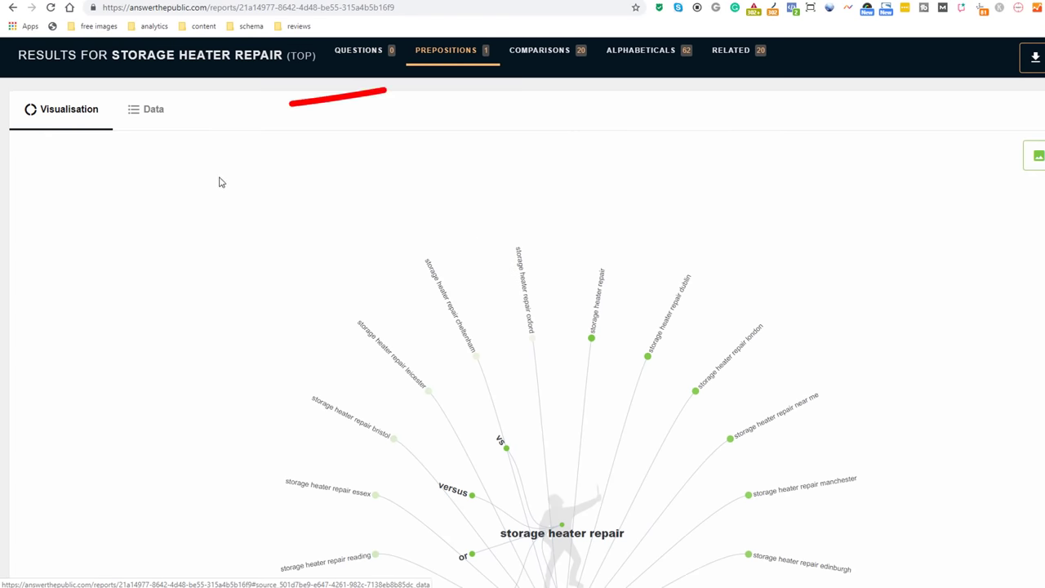
{"action": "left_click", "coordinate": [142, 111]}
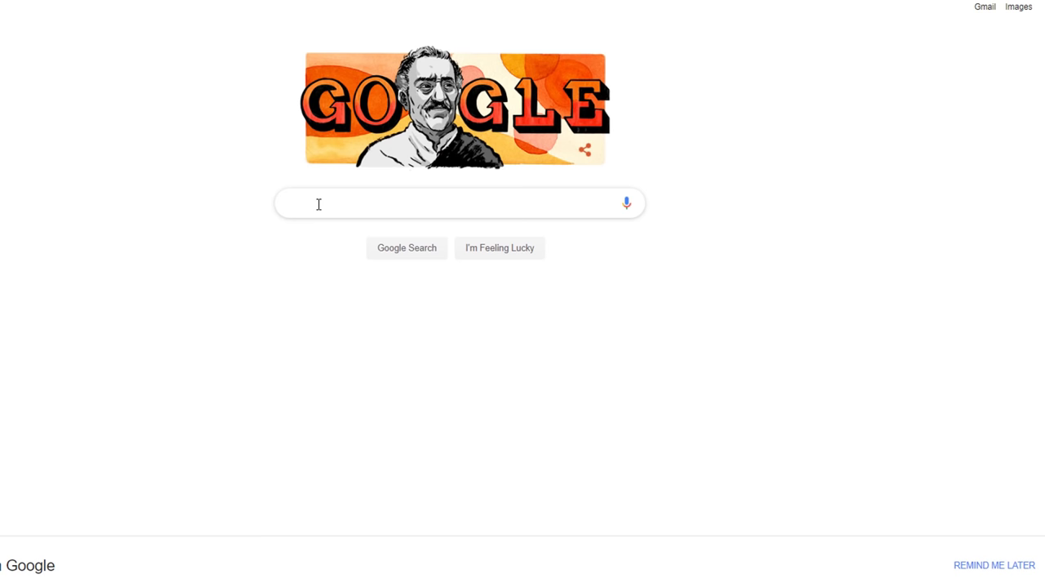
Step: Search Google for 'storage heater repair'
{"action": "type", "text": "storage heater repair"}
{"action": "key", "text": "Return"}
{"action": "scroll", "coordinate": [296, 326], "scroll_direction": "down", "scroll_amount": 5}
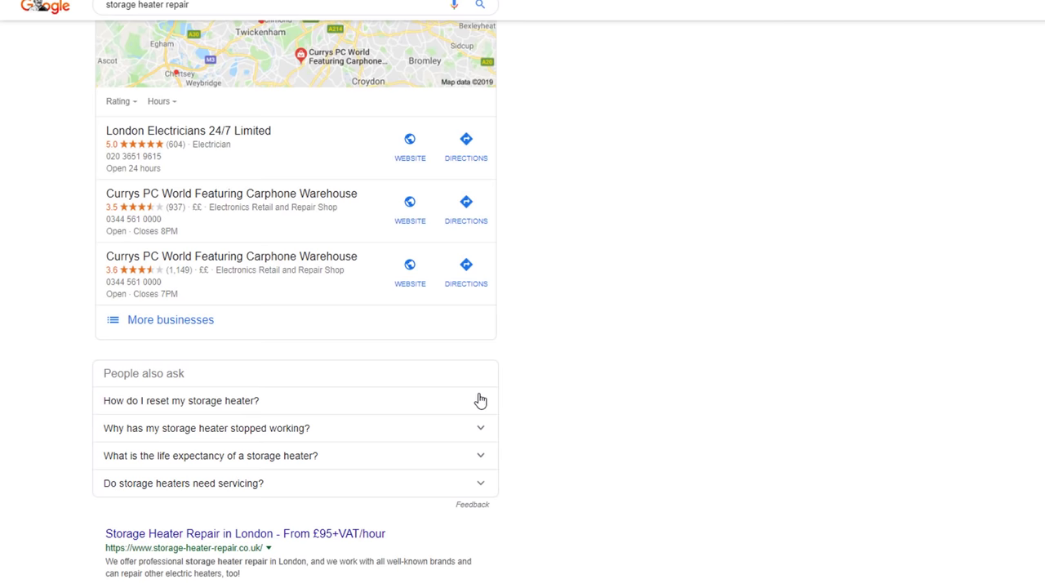
Step: Expand the People also ask answers on resetting, night-only operation and efficiency of storage heaters
{"action": "left_click", "coordinate": [480, 400]}
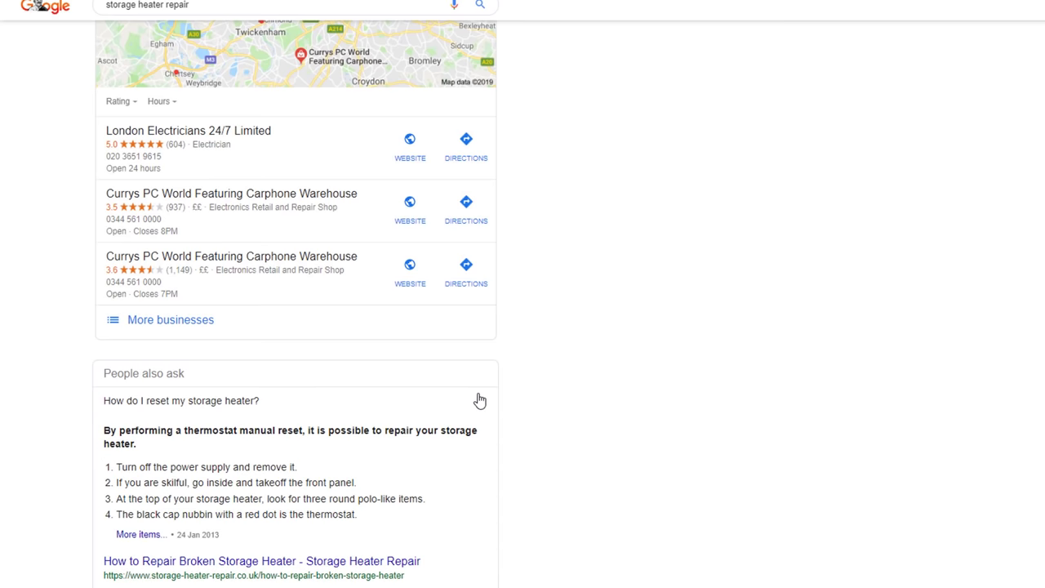
{"action": "left_click", "coordinate": [480, 400]}
{"action": "scroll", "coordinate": [615, 386], "scroll_direction": "down", "scroll_amount": 1}
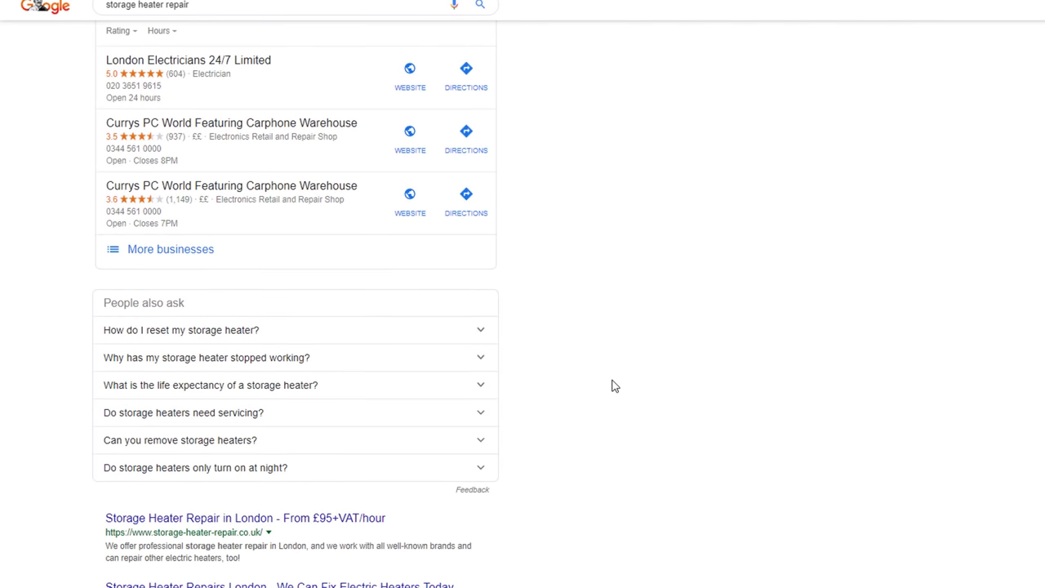
{"action": "left_click", "coordinate": [485, 479]}
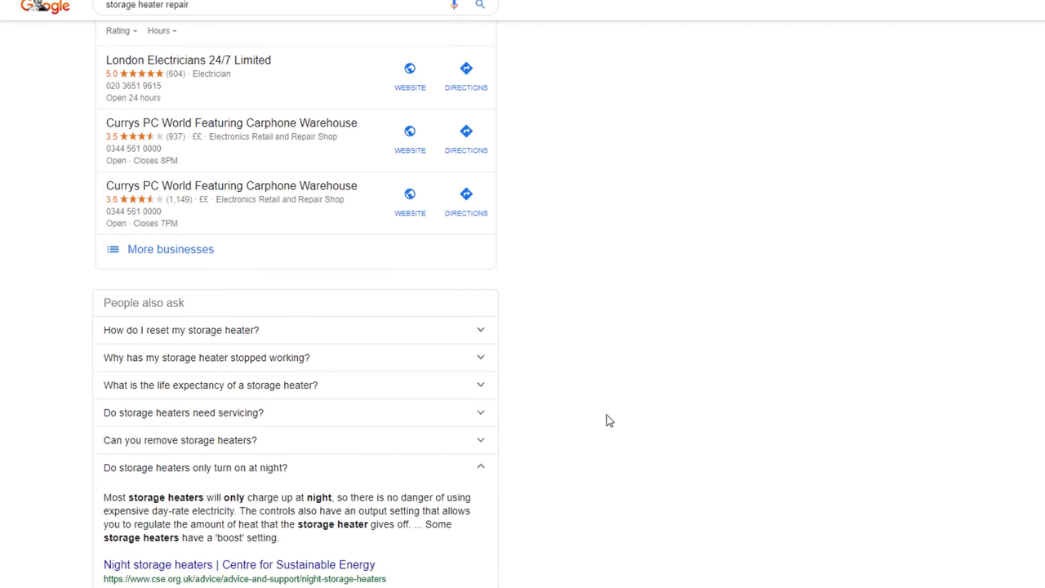
{"action": "scroll", "coordinate": [608, 420], "scroll_direction": "down", "scroll_amount": 1}
{"action": "scroll", "coordinate": [608, 420], "scroll_direction": "down", "scroll_amount": 2}
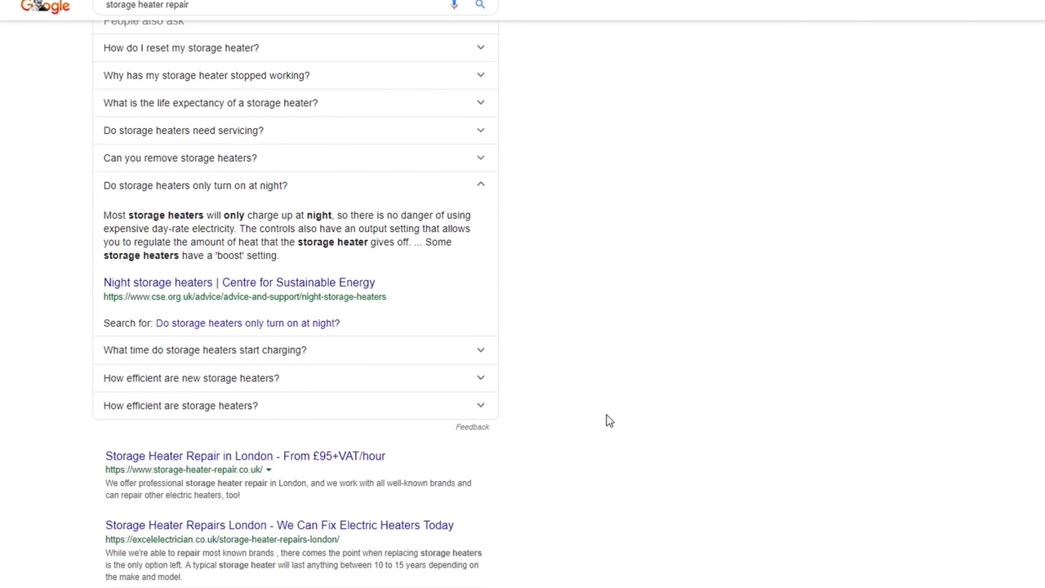
{"action": "left_click", "coordinate": [485, 412]}
{"action": "scroll", "coordinate": [661, 389], "scroll_direction": "down", "scroll_amount": 2}
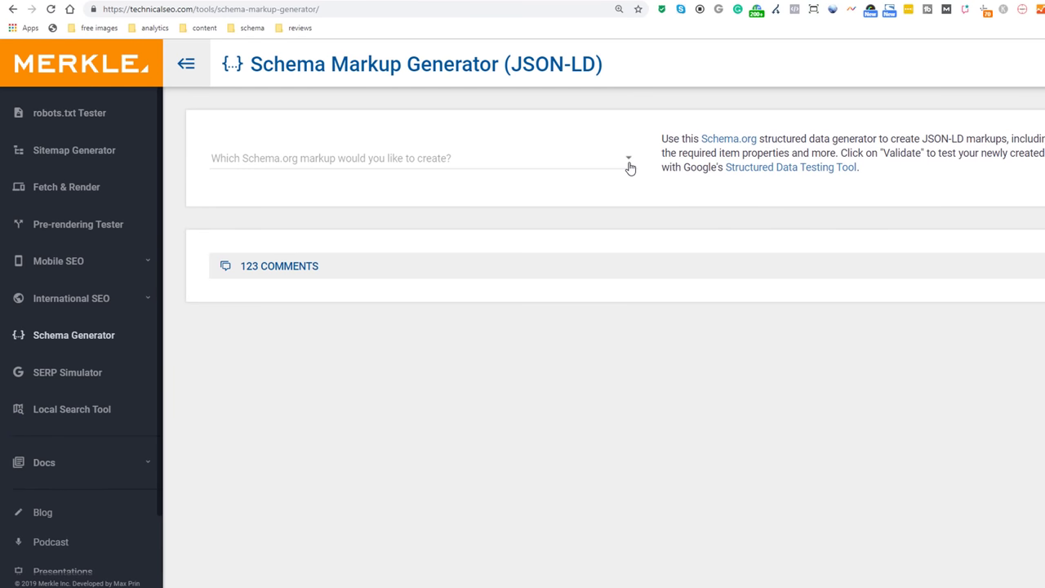
Step: Choose FAQ Page markup and paste the storage-heaters-not-working question as Question #1
{"action": "left_click", "coordinate": [628, 167]}
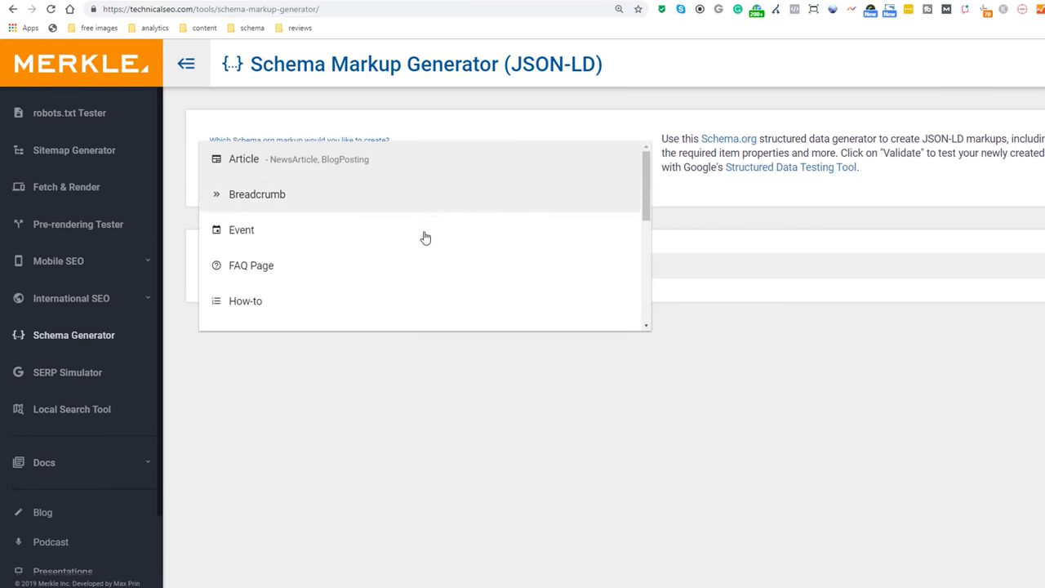
{"action": "left_click", "coordinate": [411, 268]}
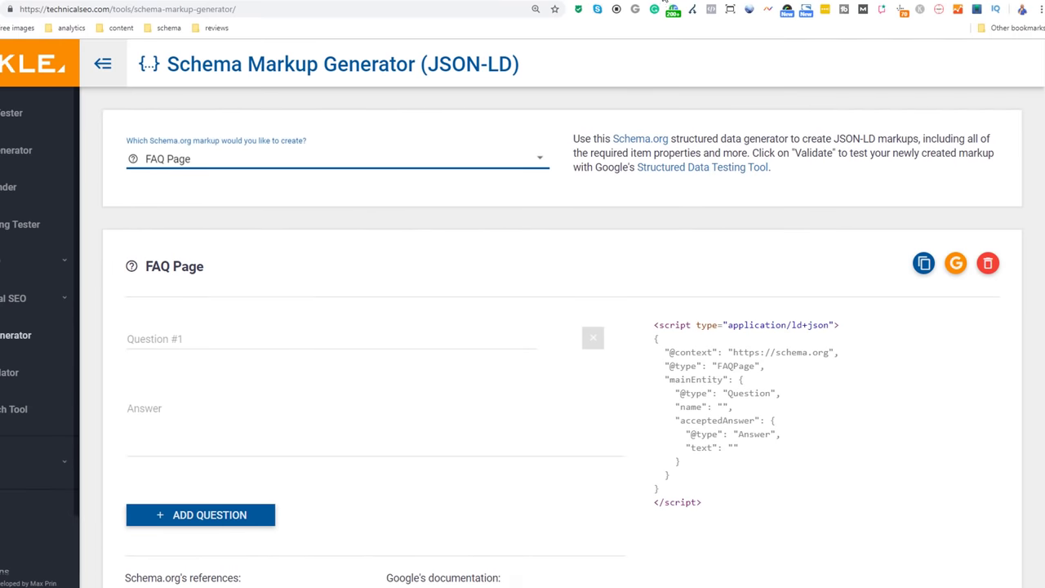
{"action": "key", "text": "ctrl+Tab"}
{"action": "left_click", "coordinate": [361, 161]}
{"action": "left_click_drag", "start_coordinate": [361, 159], "coordinate": [143, 168]}
{"action": "key", "text": "ctrl+c"}
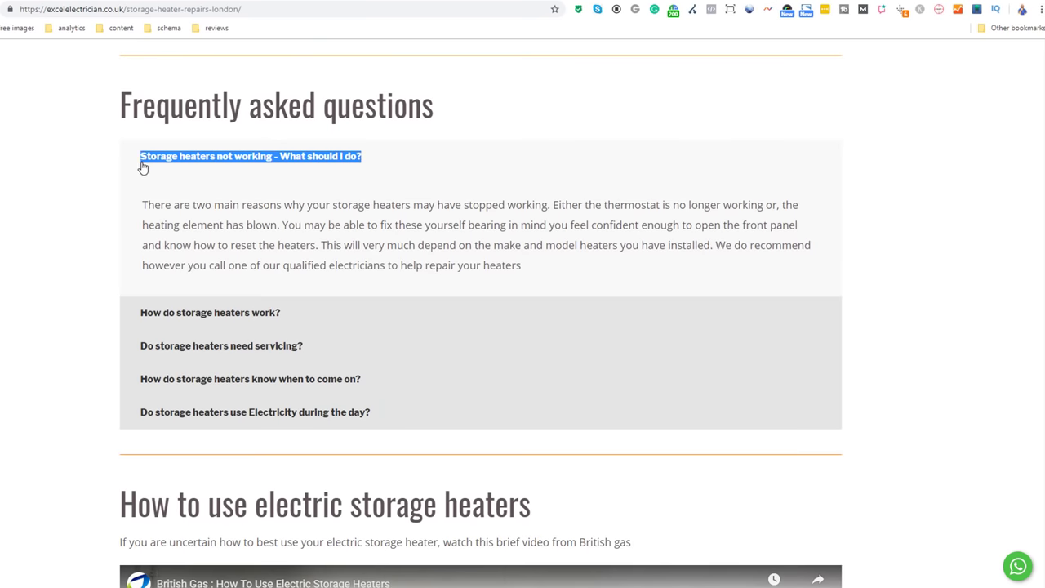
{"action": "key", "text": "ctrl+shift+Tab"}
{"action": "left_click", "coordinate": [200, 341]}
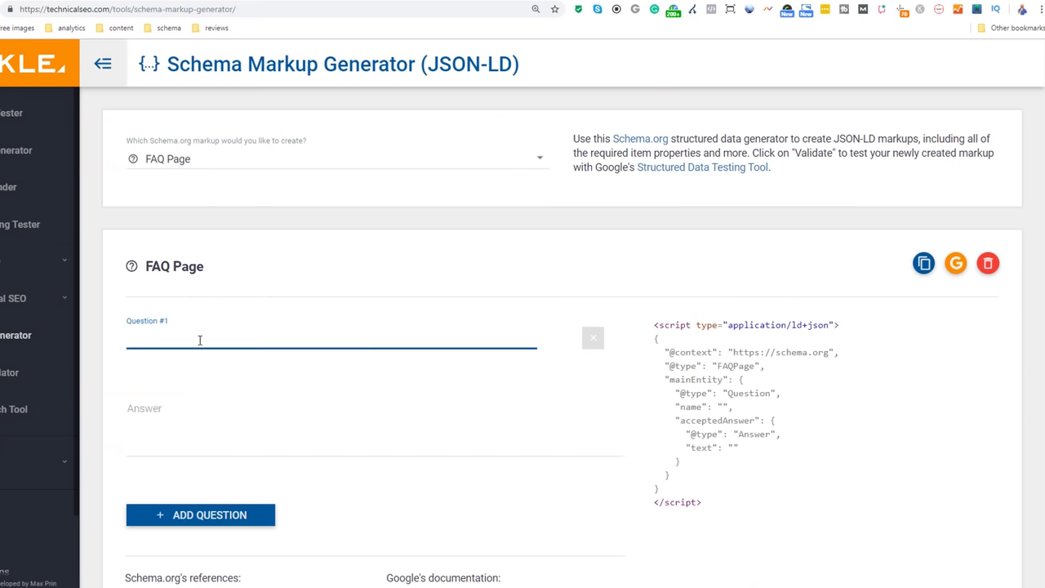
{"action": "key", "text": "ctrl+v"}
Step: Copy the first question's answer from the electrician's FAQ into the first answer field
{"action": "key", "text": "ctrl+Tab"}
{"action": "left_click", "coordinate": [289, 161]}
{"action": "left_click_drag", "start_coordinate": [143, 205], "coordinate": [528, 288]}
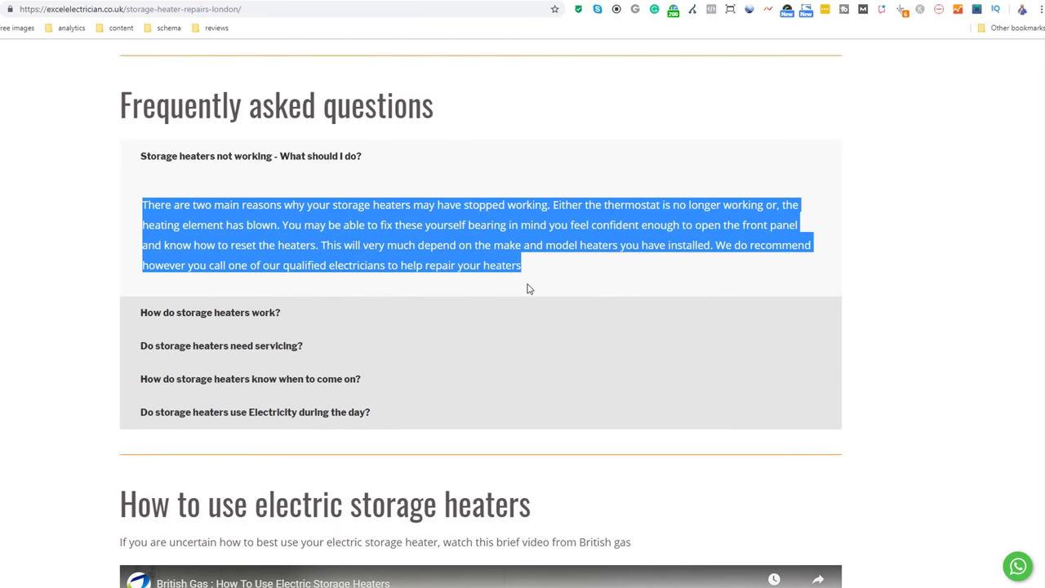
{"action": "key", "text": "ctrl+c"}
{"action": "key", "text": "ctrl+shift+Tab"}
{"action": "left_click", "coordinate": [215, 449]}
{"action": "key", "text": "ctrl+v"}
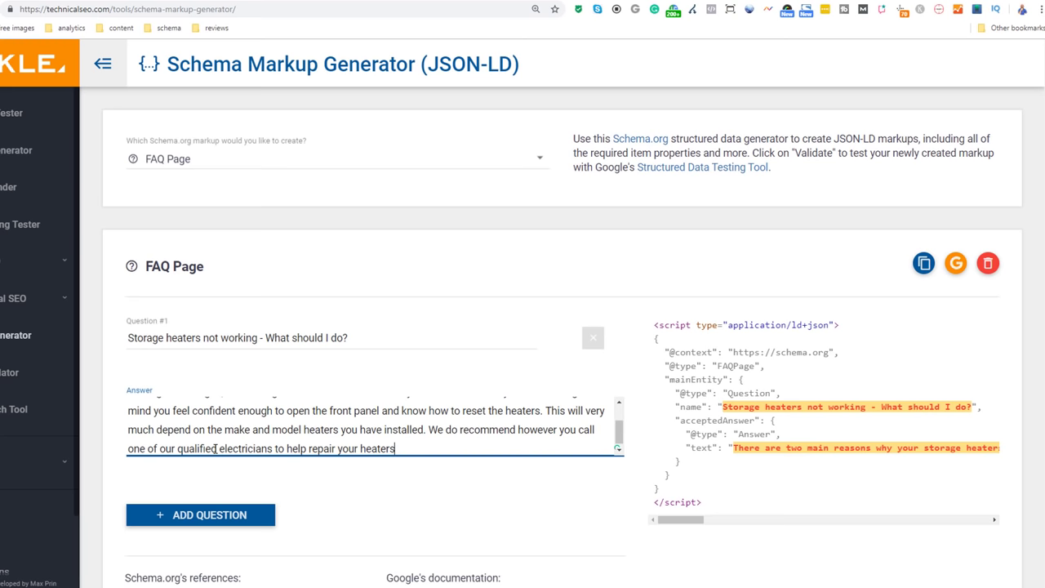
Step: Add a second question, 'How do storage heaters work?', with its answer
{"action": "left_click", "coordinate": [210, 515]}
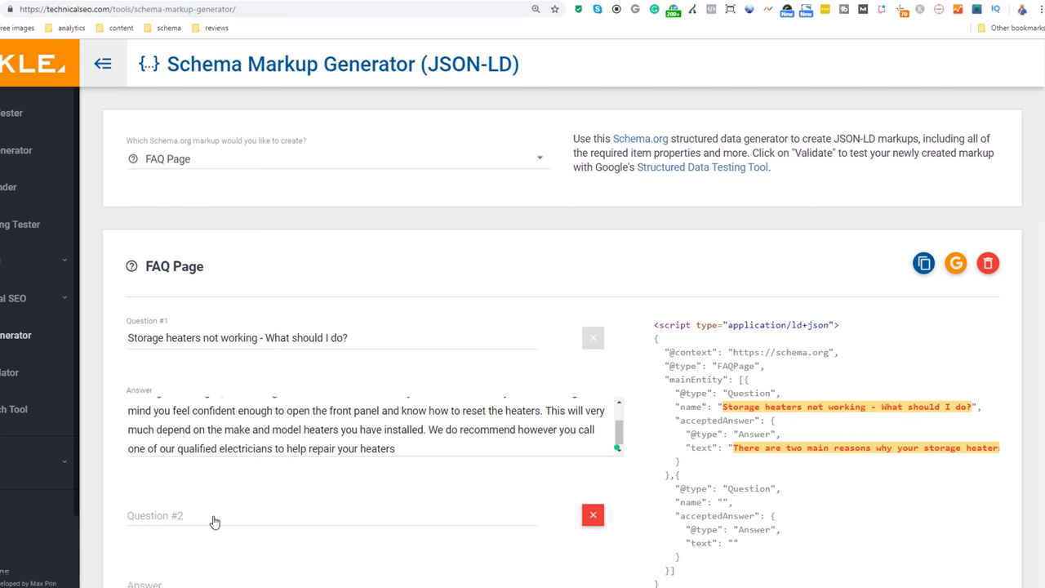
{"action": "left_click", "coordinate": [353, 513]}
{"action": "key", "text": "ctrl+v"}
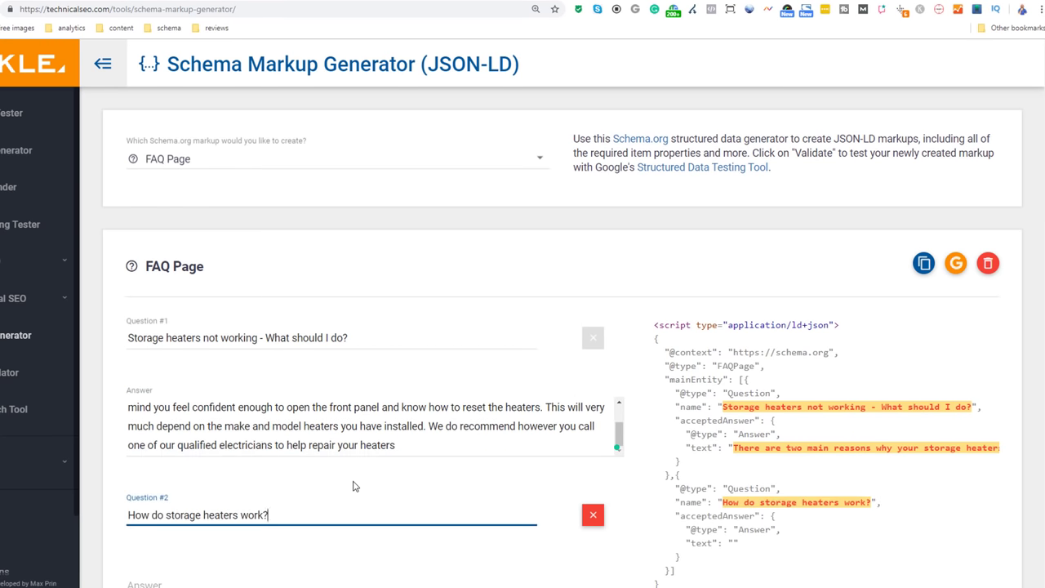
{"action": "scroll", "coordinate": [353, 486], "scroll_direction": "down", "scroll_amount": 1}
{"action": "left_click", "coordinate": [180, 563]}
{"action": "key", "text": "ctrl+v"}
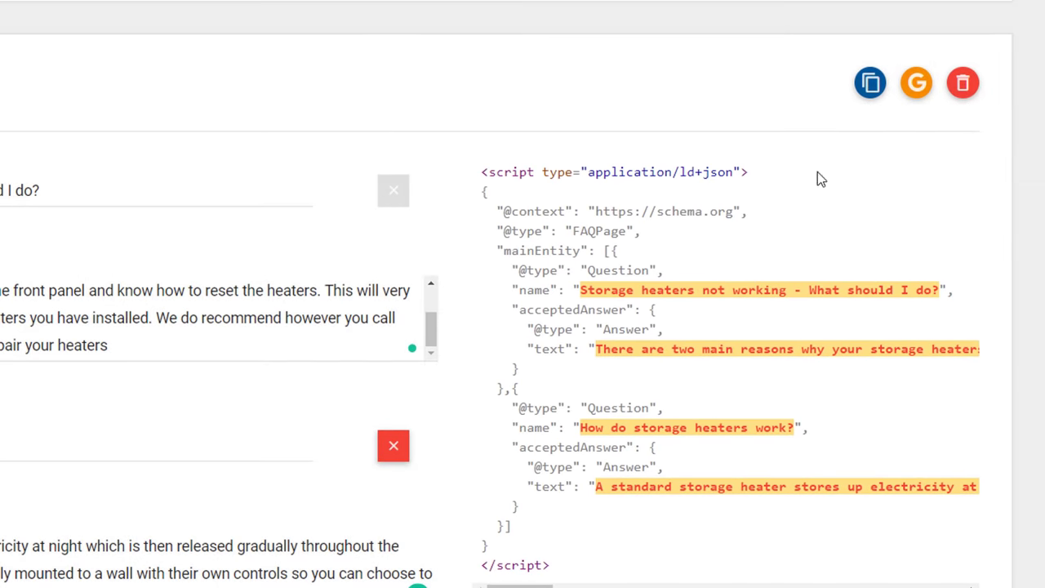
Step: Test the FAQ markup in Rich Results Test and expand the detected FAQ item
{"action": "left_click", "coordinate": [913, 87]}
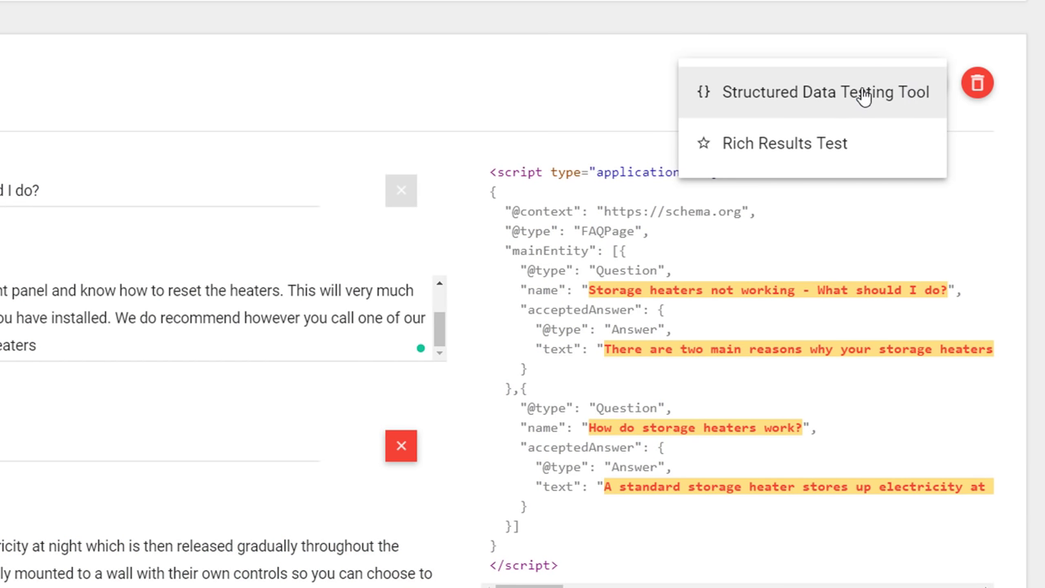
{"action": "left_click", "coordinate": [833, 155]}
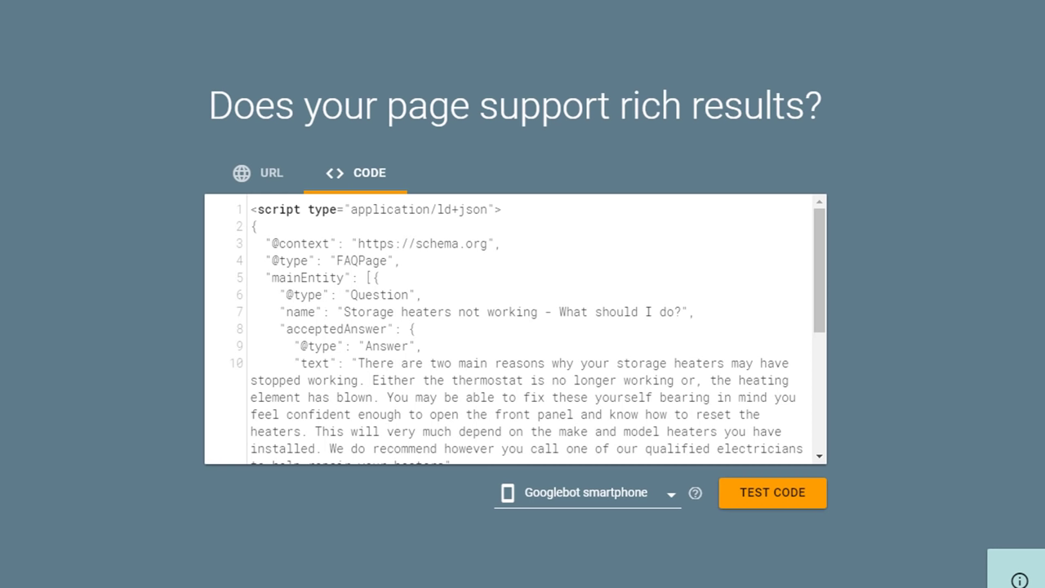
{"action": "left_click", "coordinate": [768, 504]}
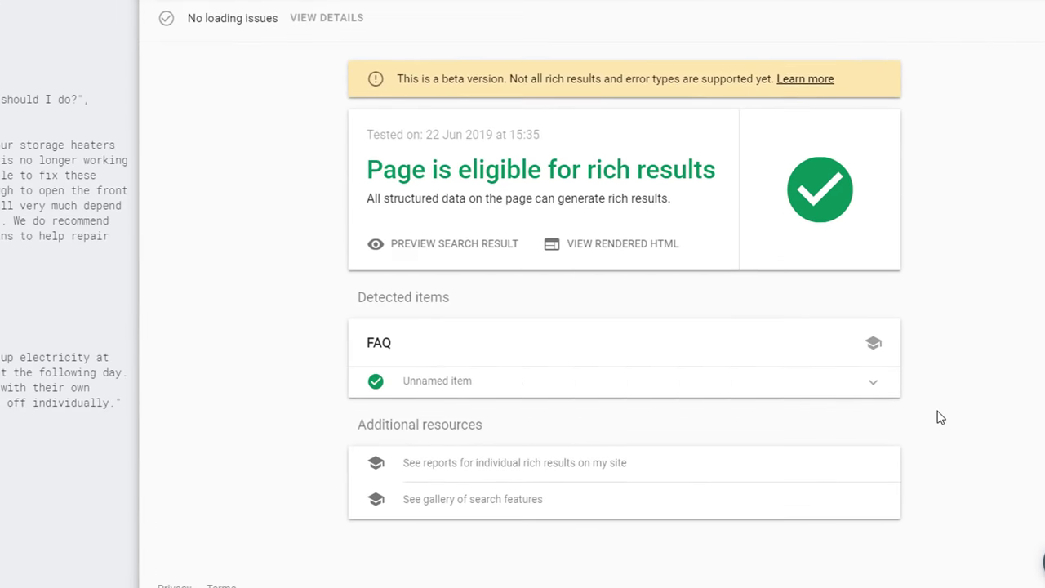
{"action": "left_click", "coordinate": [861, 409]}
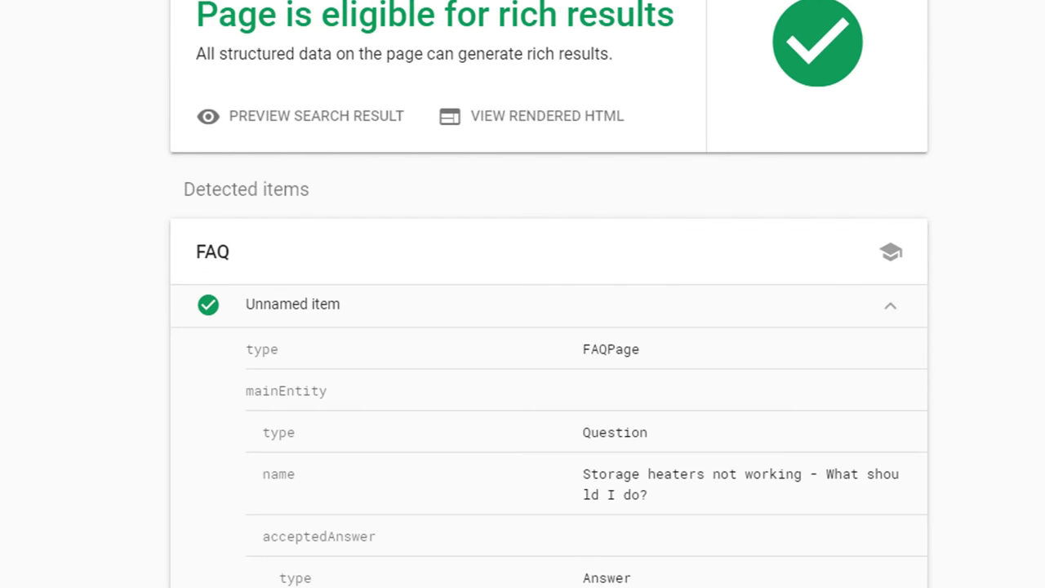
{"action": "scroll", "coordinate": [548, 293], "scroll_direction": "down", "scroll_amount": 9}
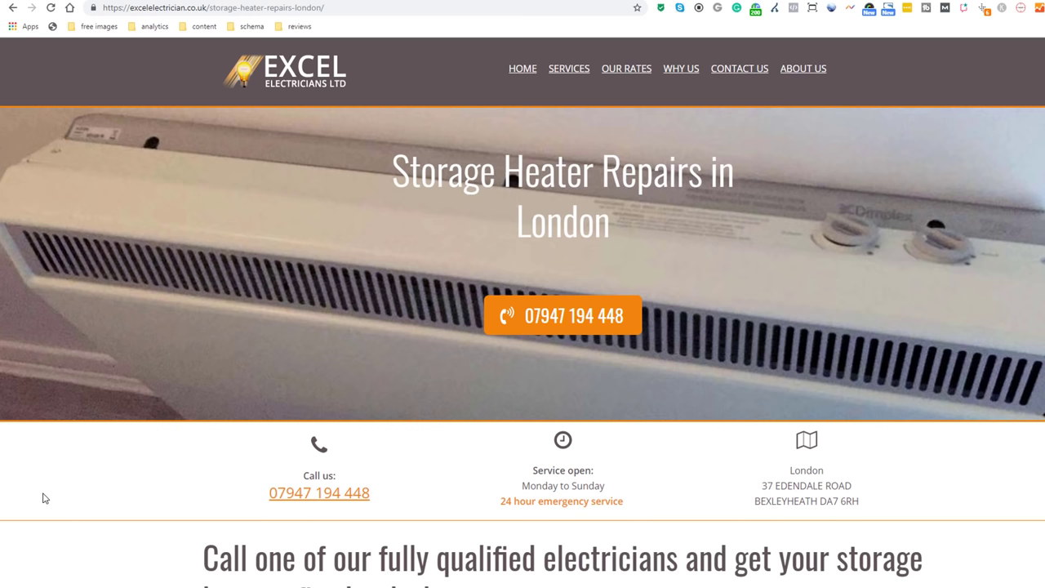
Step: Open Chrome DevTools via Inspect on the storage heater repairs page
{"action": "right_click", "coordinate": [44, 496]}
{"action": "left_click", "coordinate": [82, 490]}
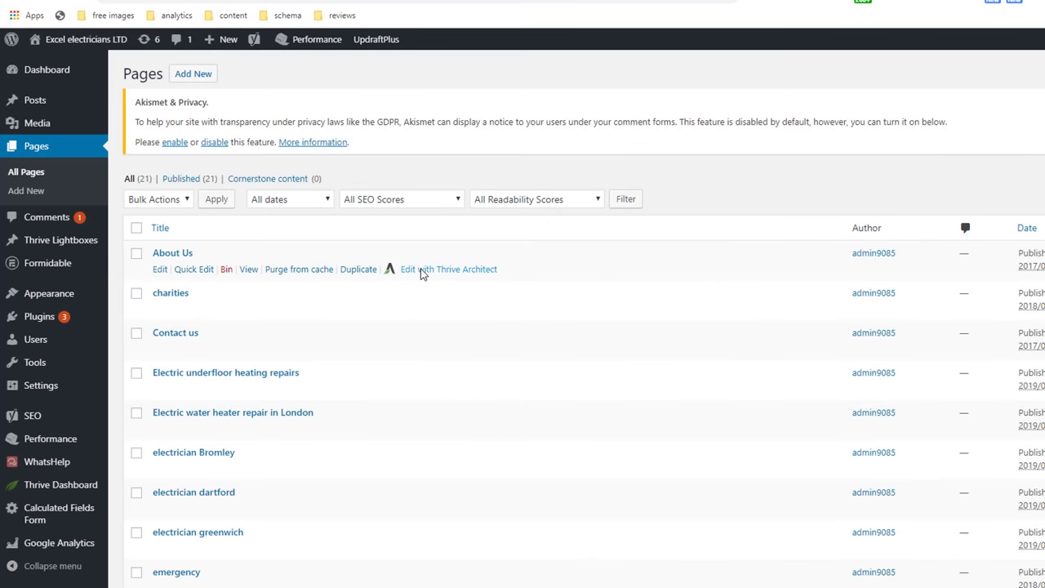
Step: Paste the FAQ JSON-LD script into the page's Insert Script to <head> box
{"action": "scroll", "coordinate": [420, 268], "scroll_direction": "down", "scroll_amount": 4}
{"action": "scroll", "coordinate": [426, 284], "scroll_direction": "down", "scroll_amount": 3}
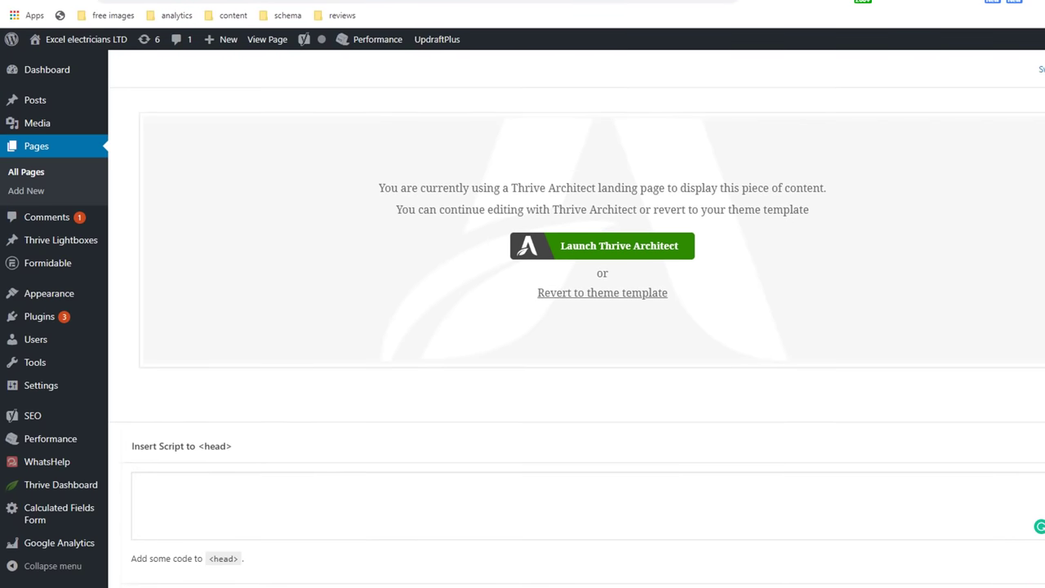
{"action": "scroll", "coordinate": [427, 282], "scroll_direction": "down", "scroll_amount": 1}
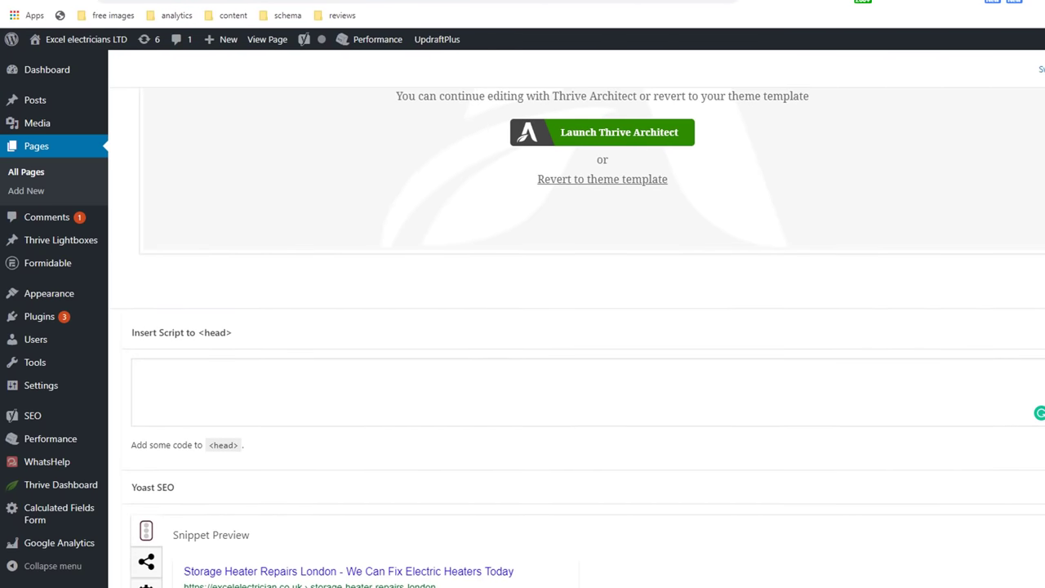
{"action": "left_click", "coordinate": [293, 383]}
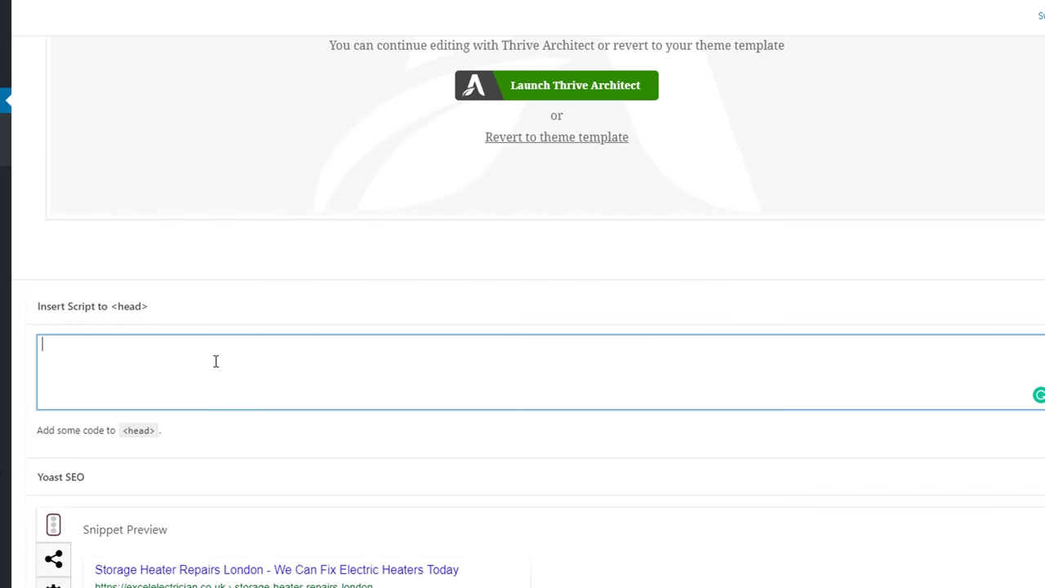
{"action": "key", "text": "ctrl+v"}
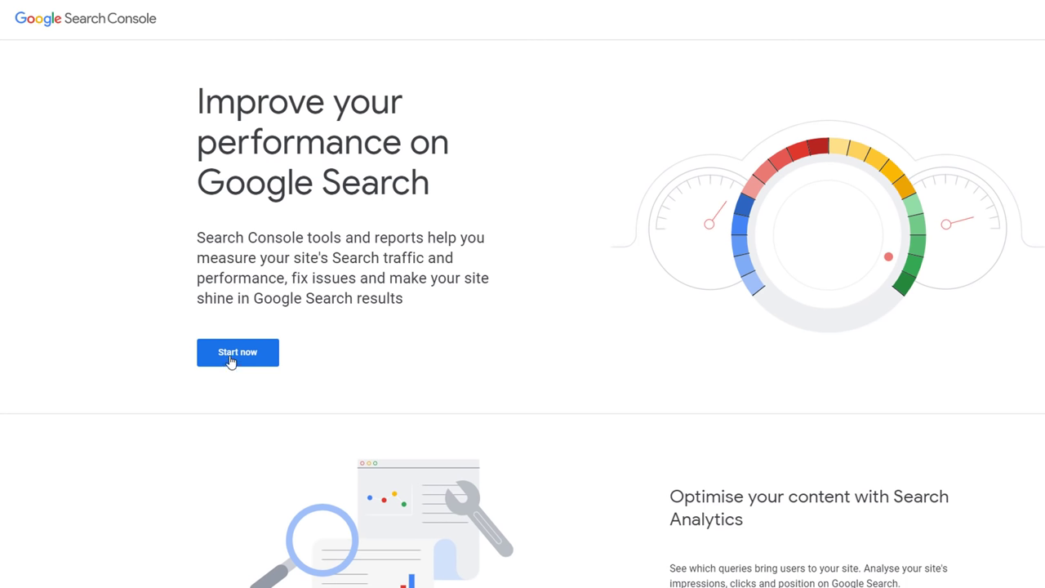
Step: Copy the storage-heater-repairs-london page URL and run it through Search Console's URL Inspection
{"action": "left_click", "coordinate": [226, 364]}
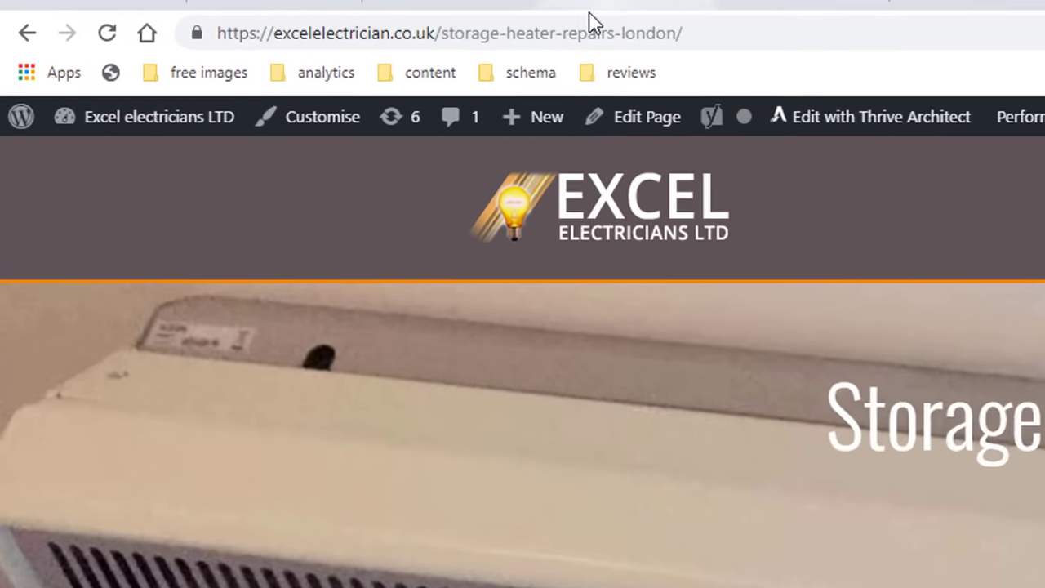
{"action": "left_click", "coordinate": [579, 32]}
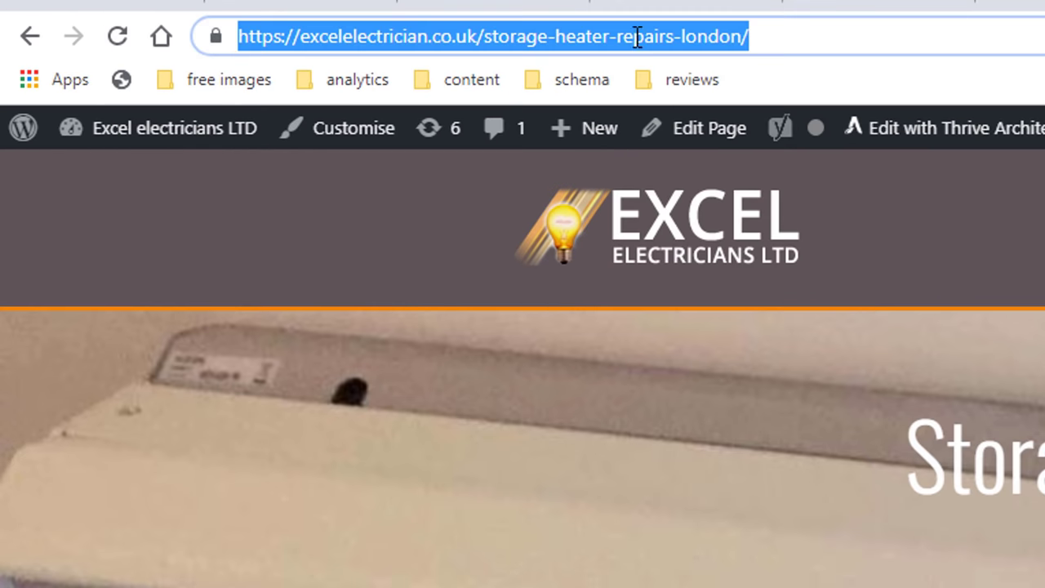
{"action": "right_click", "coordinate": [580, 34]}
{"action": "left_click", "coordinate": [650, 175]}
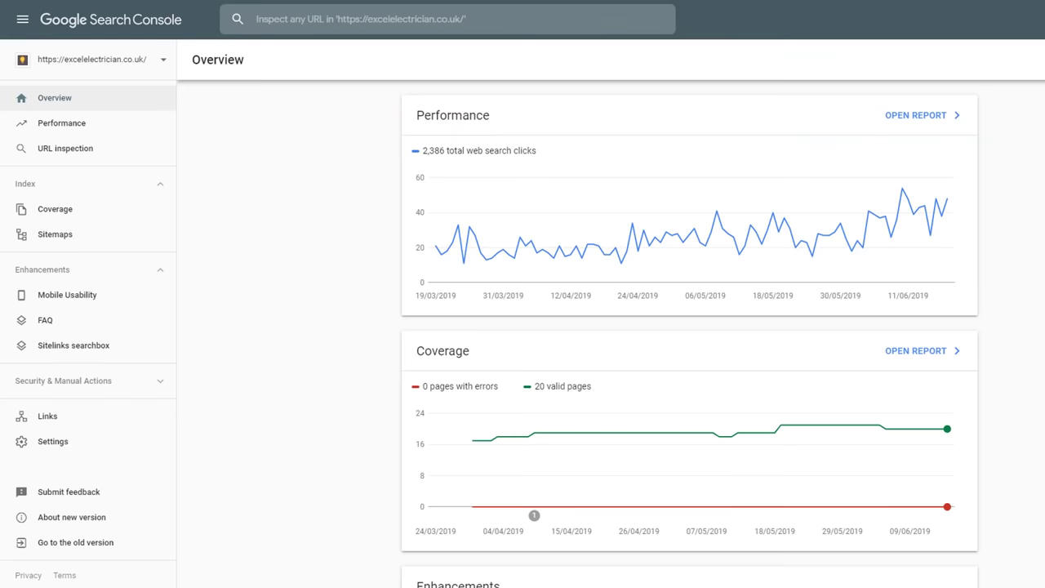
{"action": "left_click", "coordinate": [420, 25]}
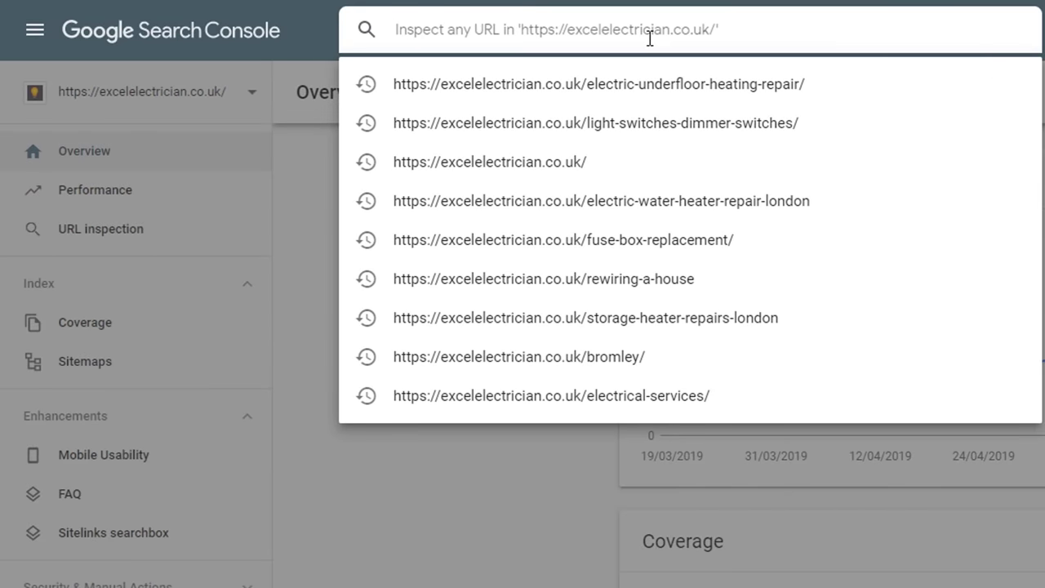
{"action": "right_click", "coordinate": [649, 39]}
{"action": "left_click", "coordinate": [705, 187]}
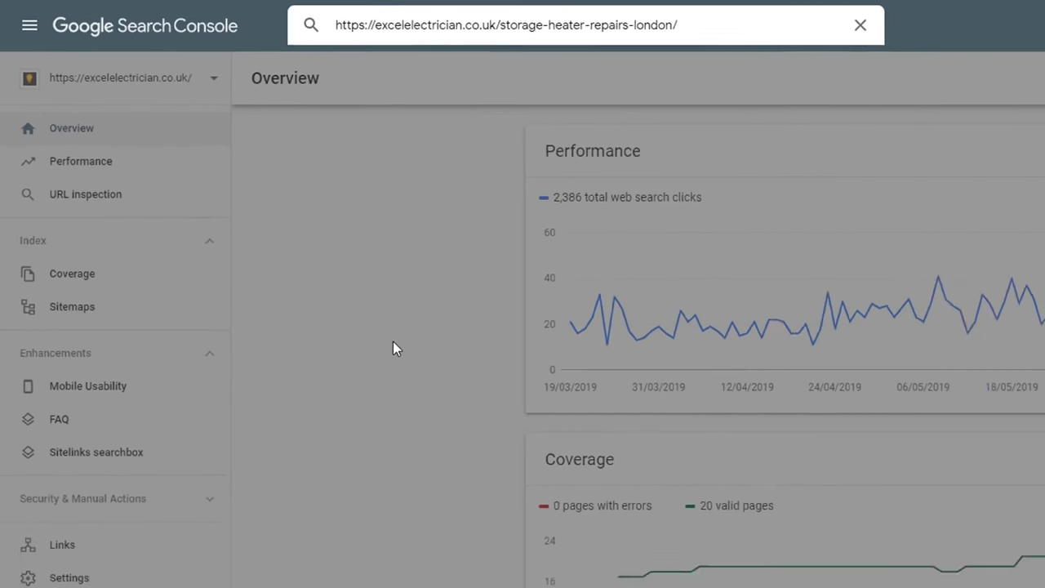
{"action": "key", "text": "Return"}
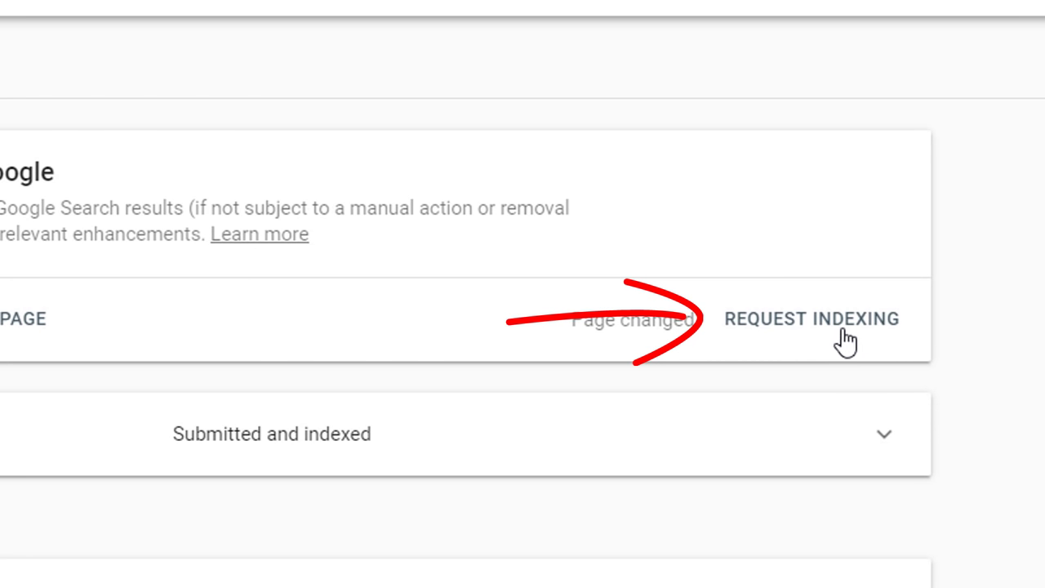
Step: Request indexing for the storage-heater-repairs-london page, starting the live URL test
{"action": "left_click", "coordinate": [844, 333]}
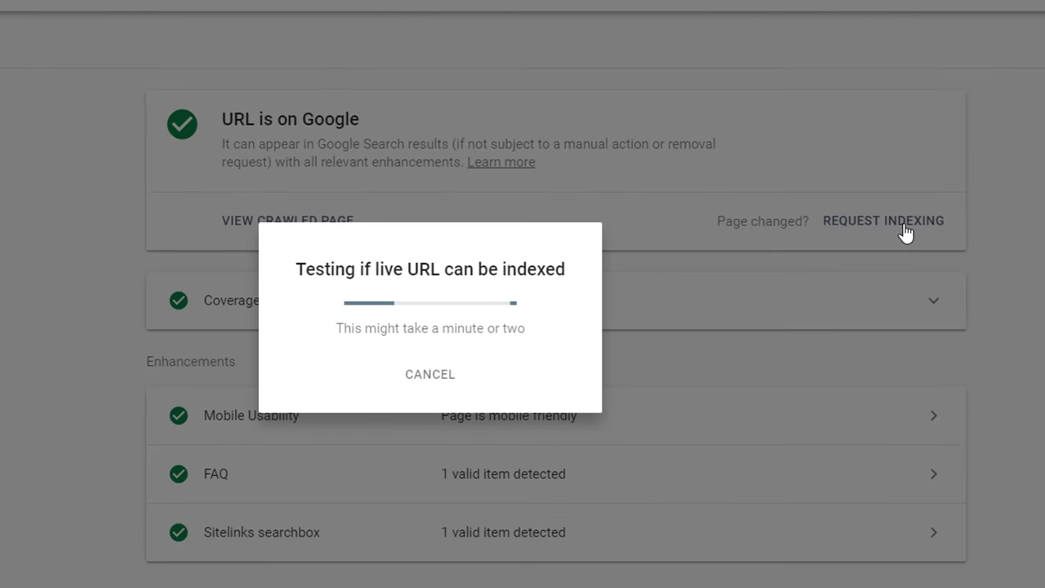